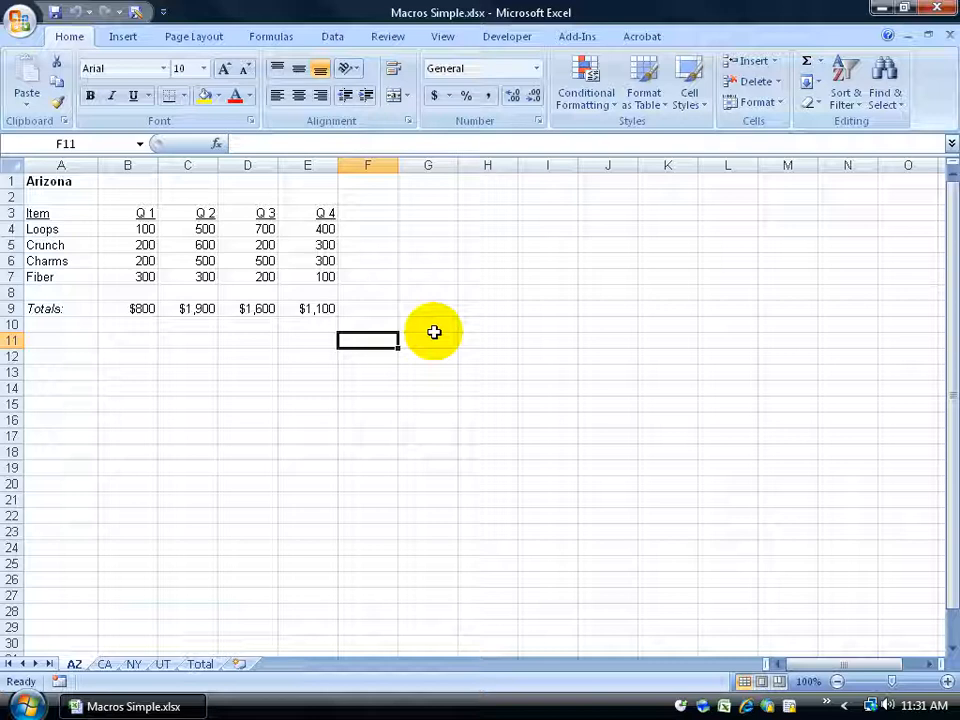
Browse the AZ, CA, NY and UT sales worksheets to compare their layouts and data.
{"action": "left_click", "coordinate": [105, 665]}
{"action": "left_click", "coordinate": [133, 665]}
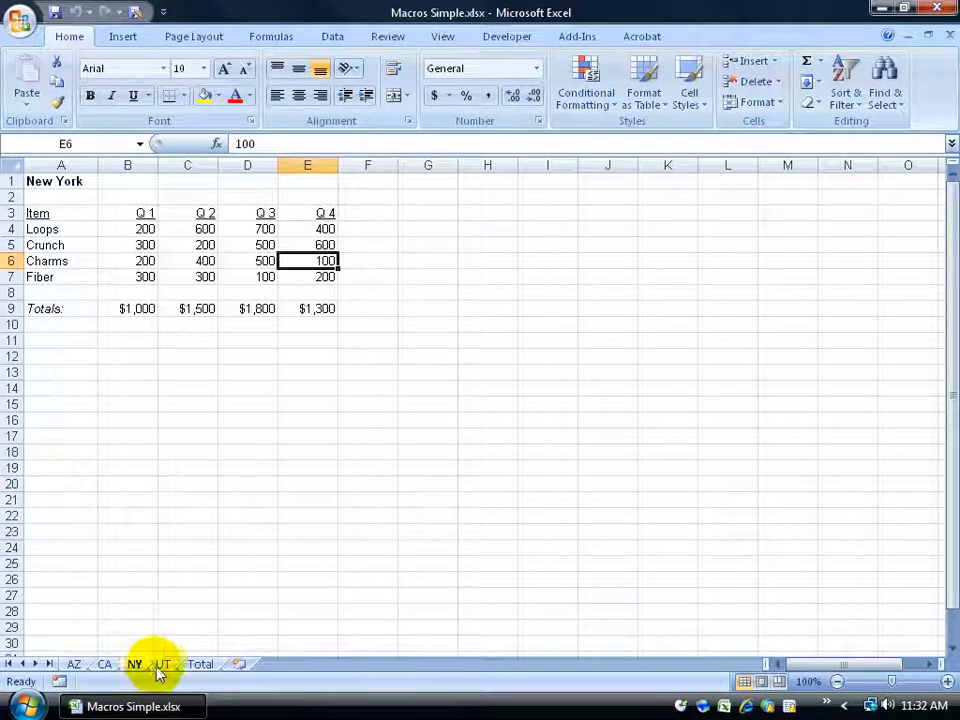
{"action": "left_click", "coordinate": [161, 666]}
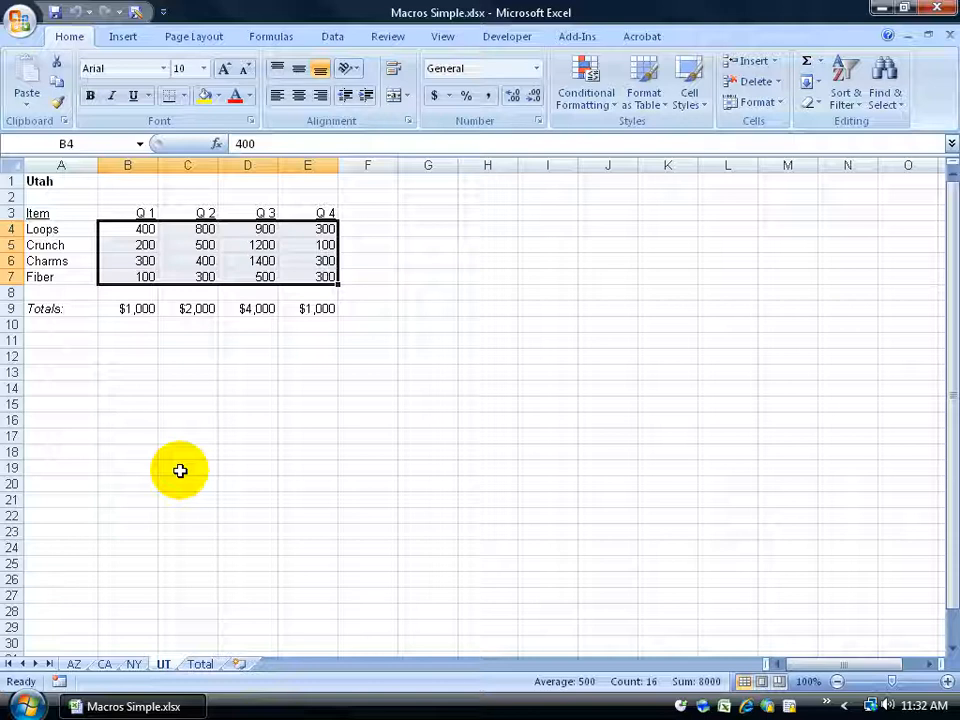
{"action": "left_click", "coordinate": [134, 664]}
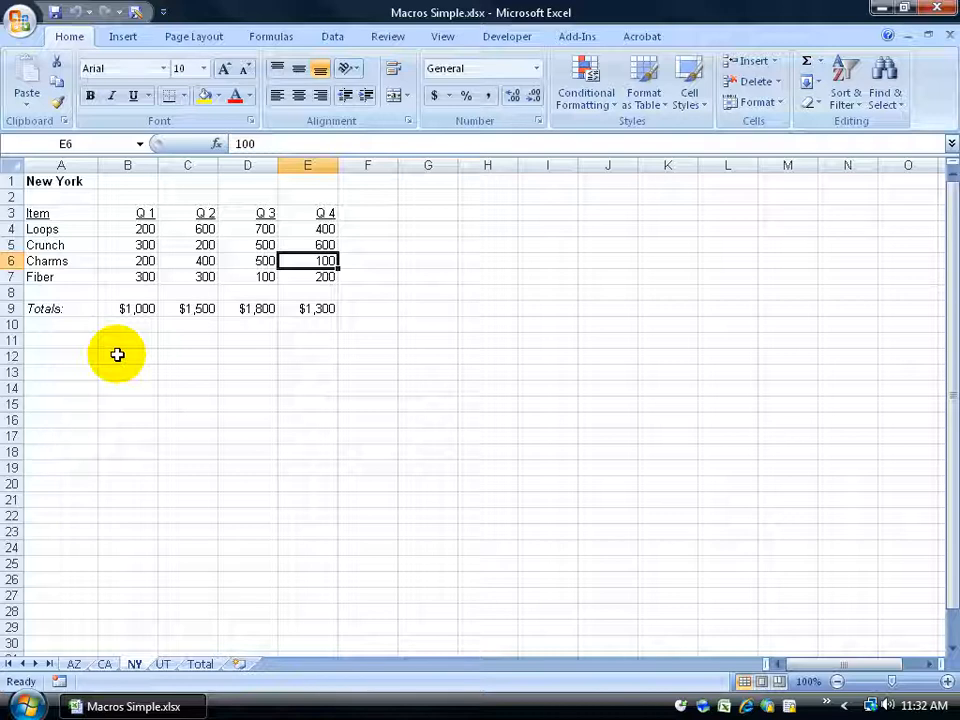
{"action": "left_click", "coordinate": [64, 186]}
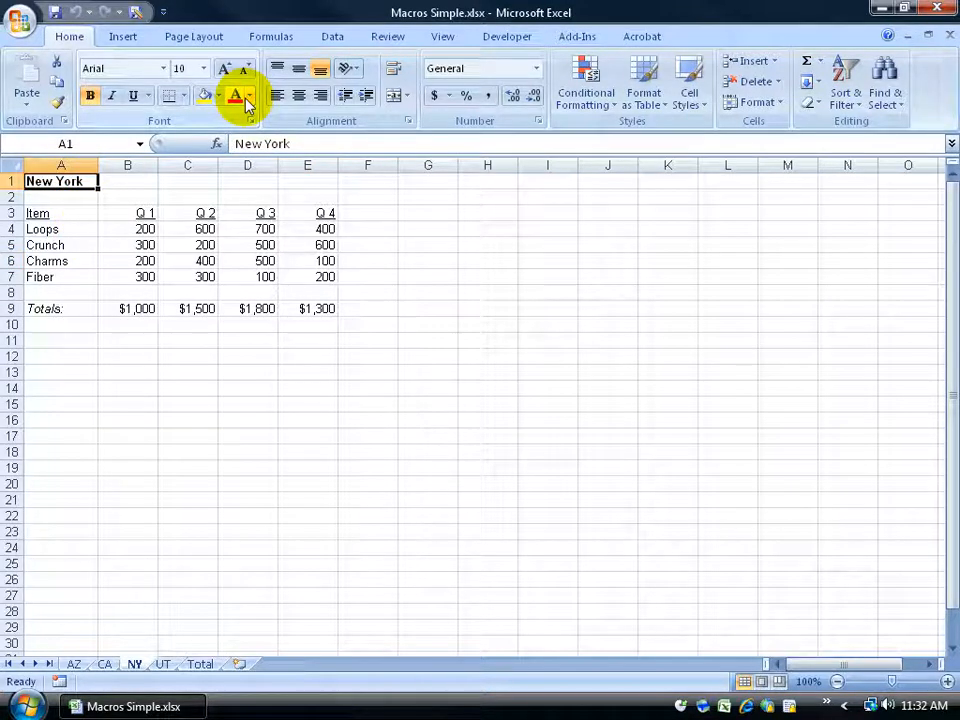
{"action": "left_click_drag", "start_coordinate": [142, 212], "coordinate": [311, 210]}
{"action": "left_click_drag", "start_coordinate": [146, 228], "coordinate": [306, 277]}
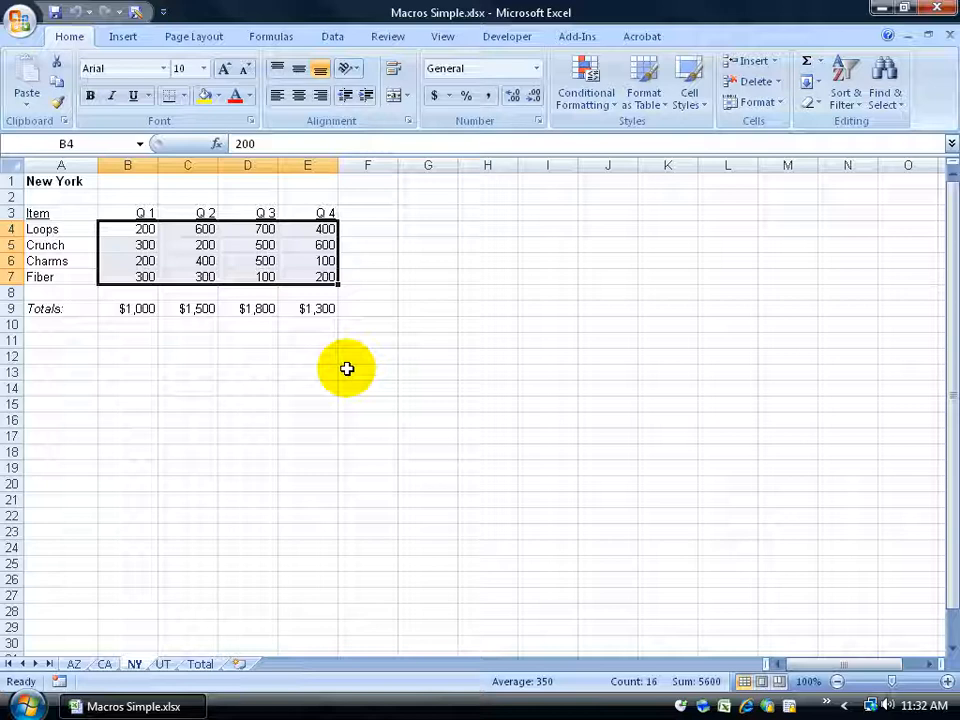
{"action": "left_click", "coordinate": [105, 664]}
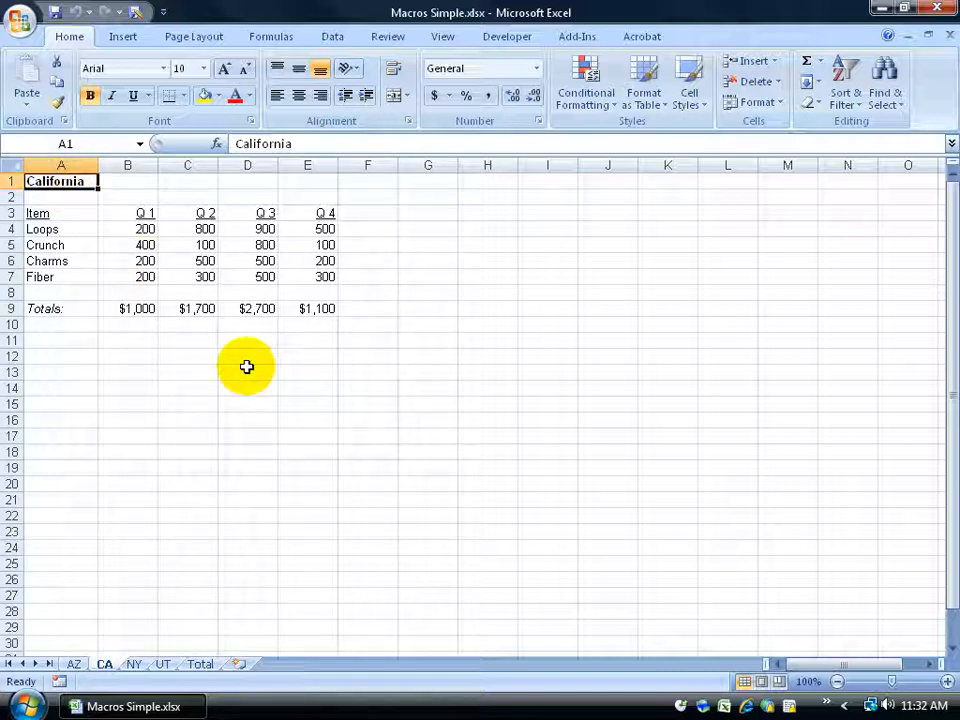
{"action": "left_click", "coordinate": [134, 663]}
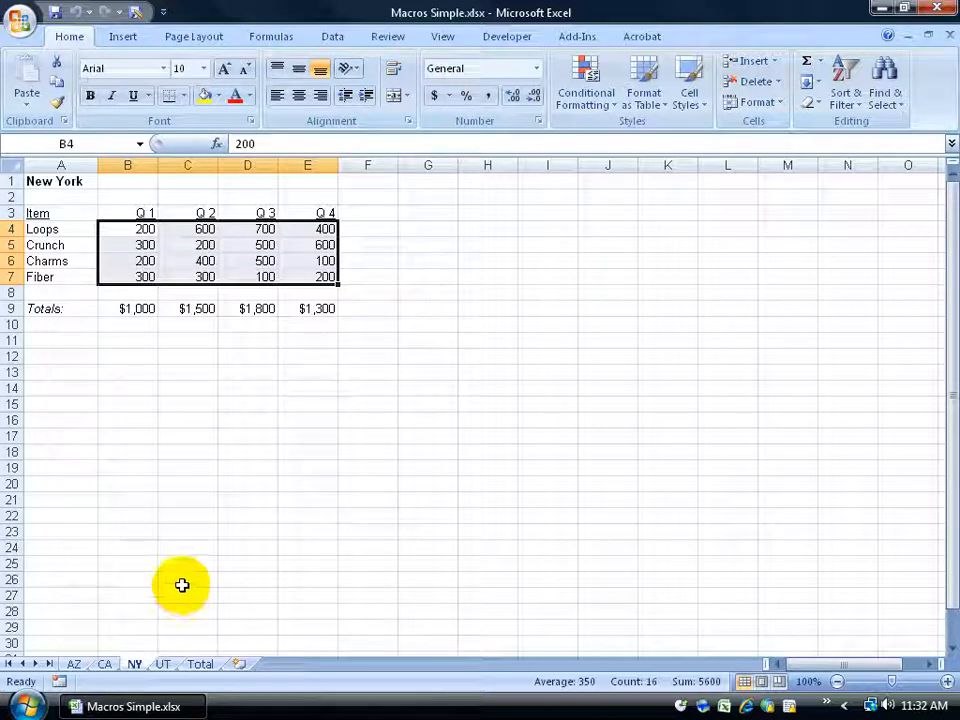
{"action": "left_click", "coordinate": [60, 181]}
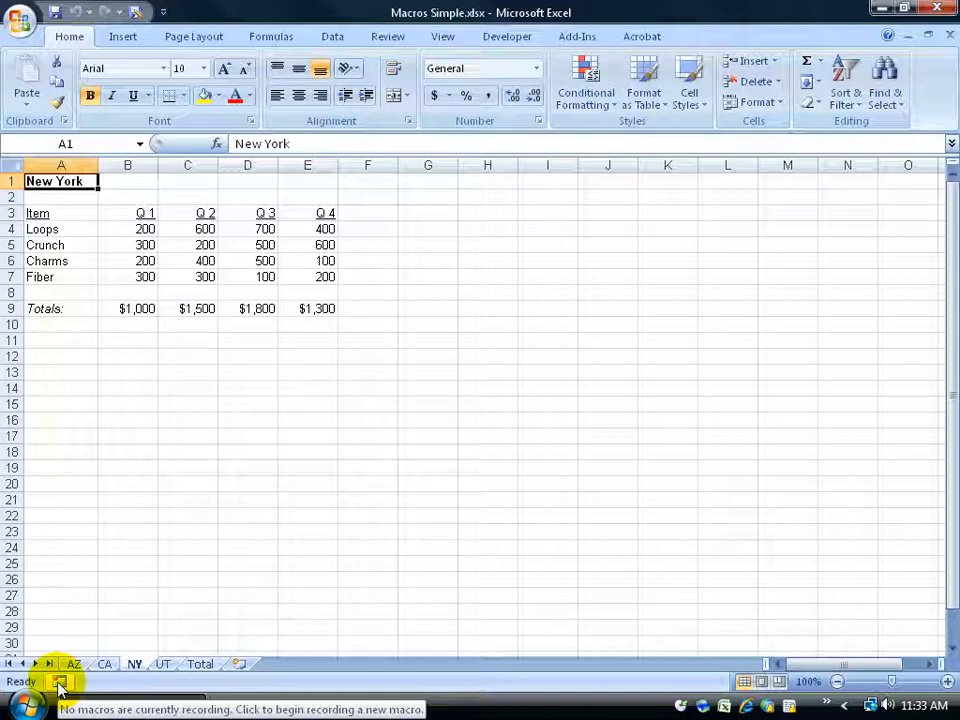
Look over the macro recording commands and the Developer tab setting in Excel Options.
{"action": "left_click", "coordinate": [442, 37]}
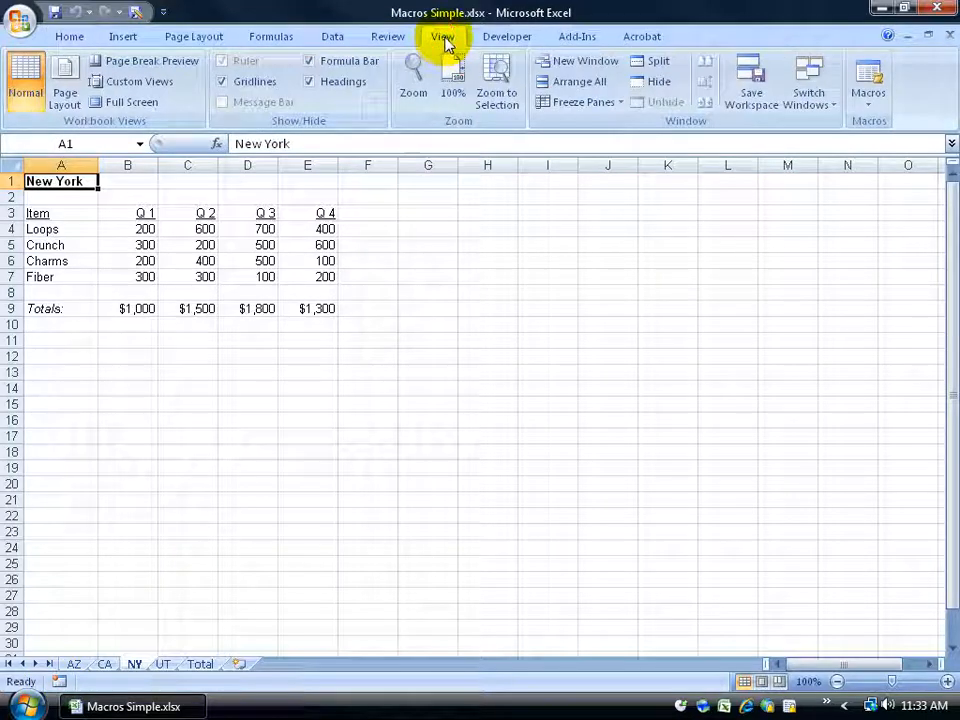
{"action": "left_click", "coordinate": [868, 100]}
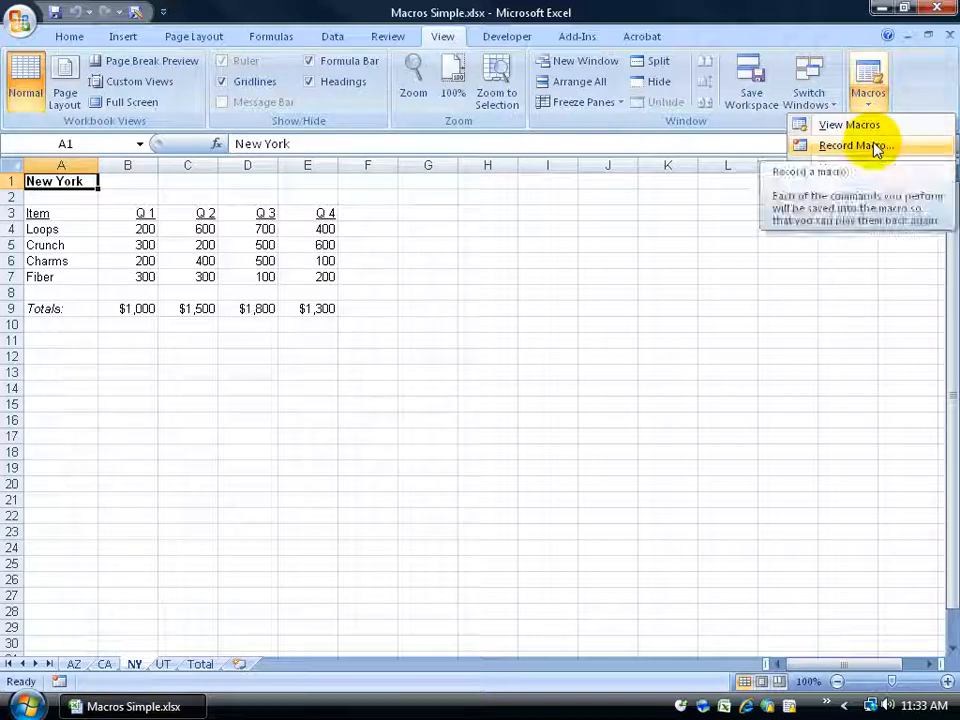
{"action": "left_click", "coordinate": [512, 40]}
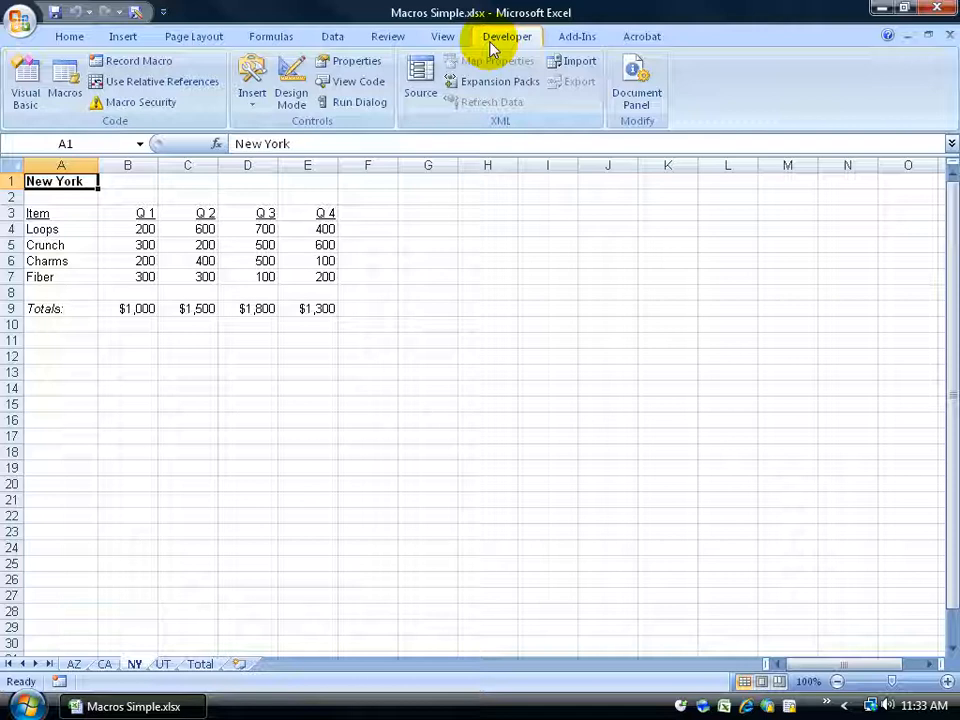
{"action": "left_click", "coordinate": [21, 21]}
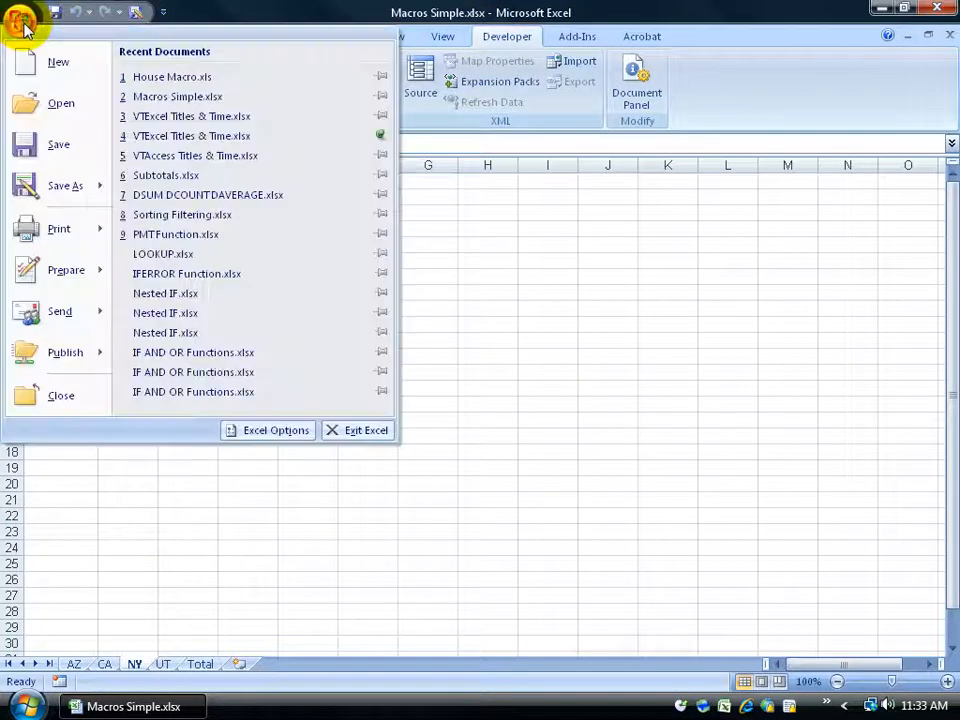
{"action": "left_click", "coordinate": [256, 430]}
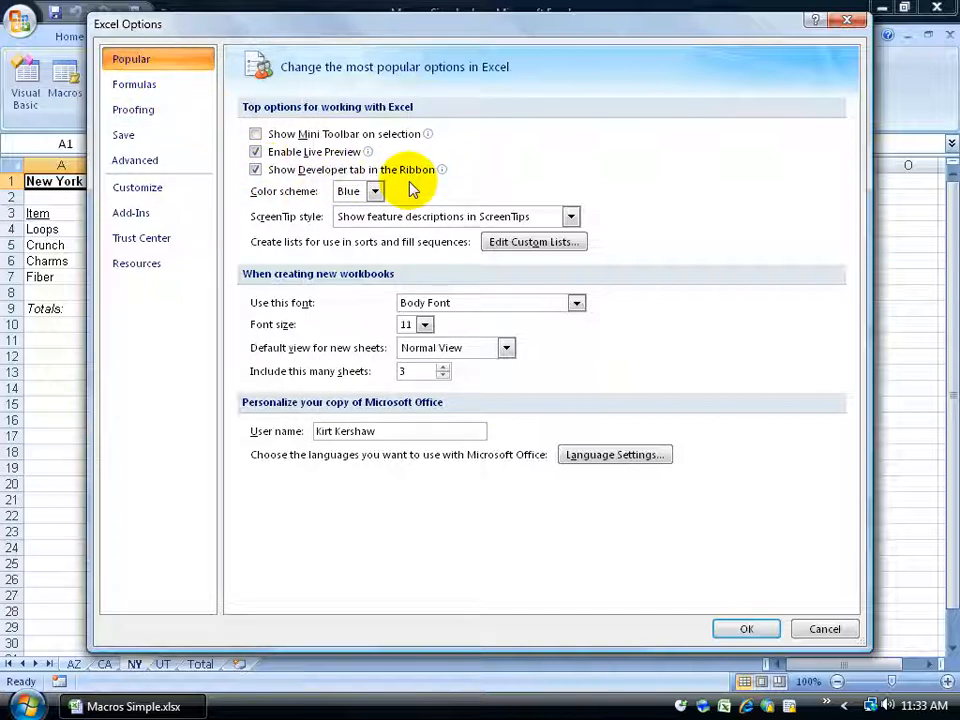
{"action": "left_click", "coordinate": [746, 628]}
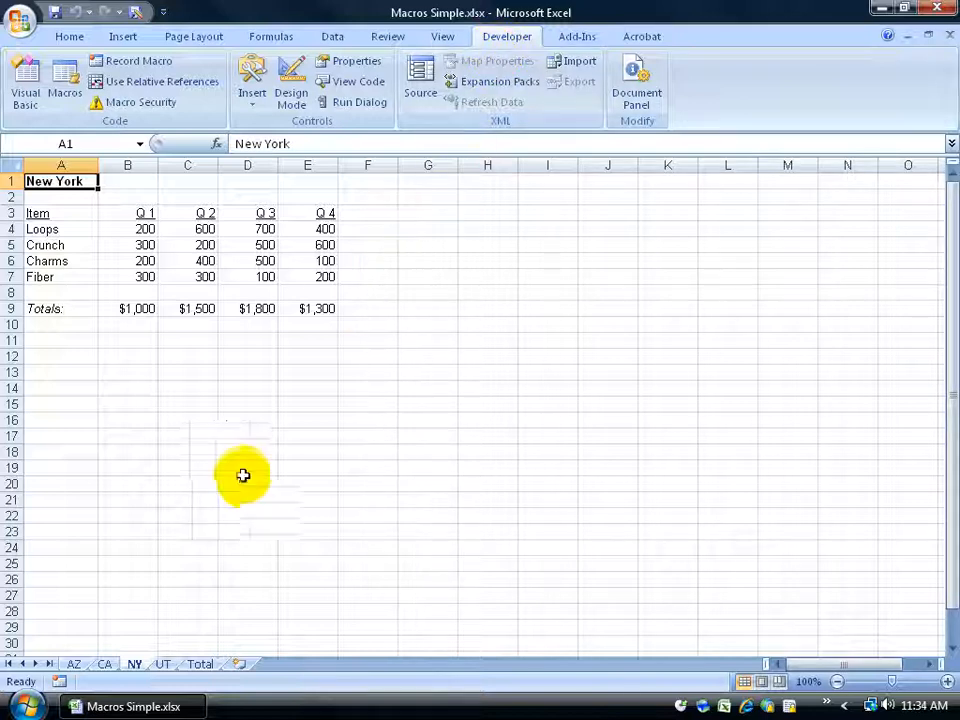
Open the macro recorder on the AZ sheet and name the new macro Formatting_Fancy.
{"action": "left_click", "coordinate": [104, 662]}
{"action": "left_click", "coordinate": [72, 664]}
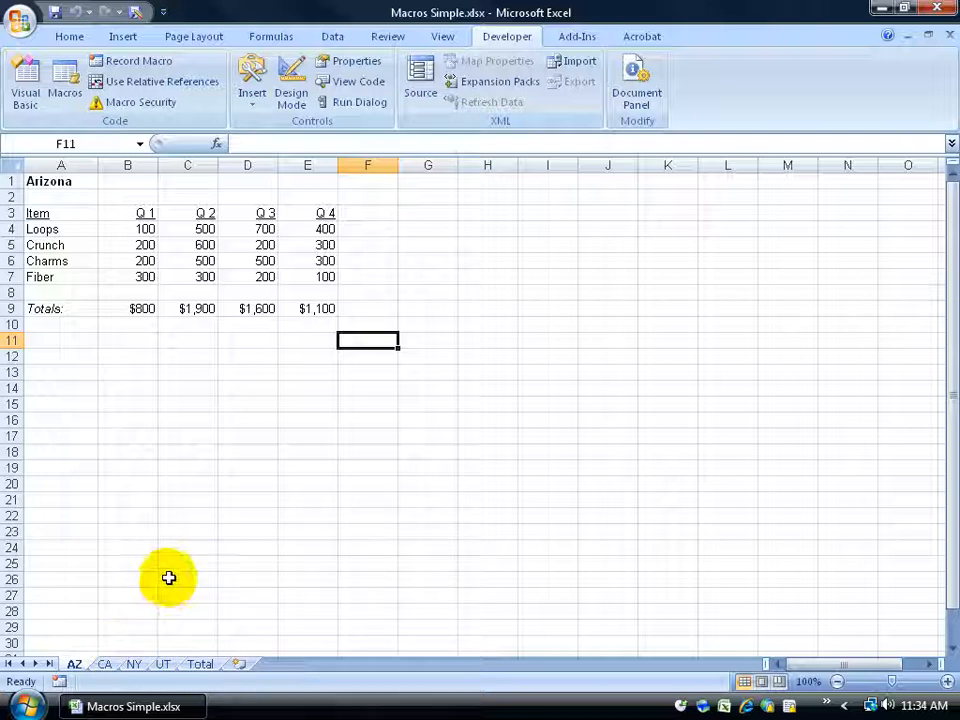
{"action": "left_click", "coordinate": [59, 681]}
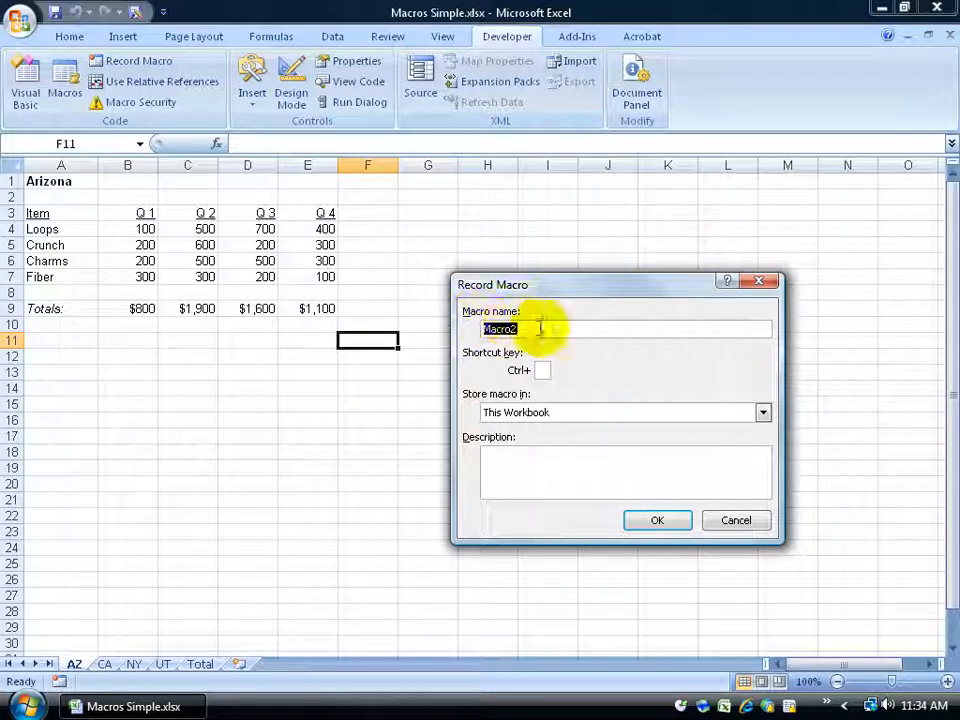
{"action": "type", "text": "Formatting_"}
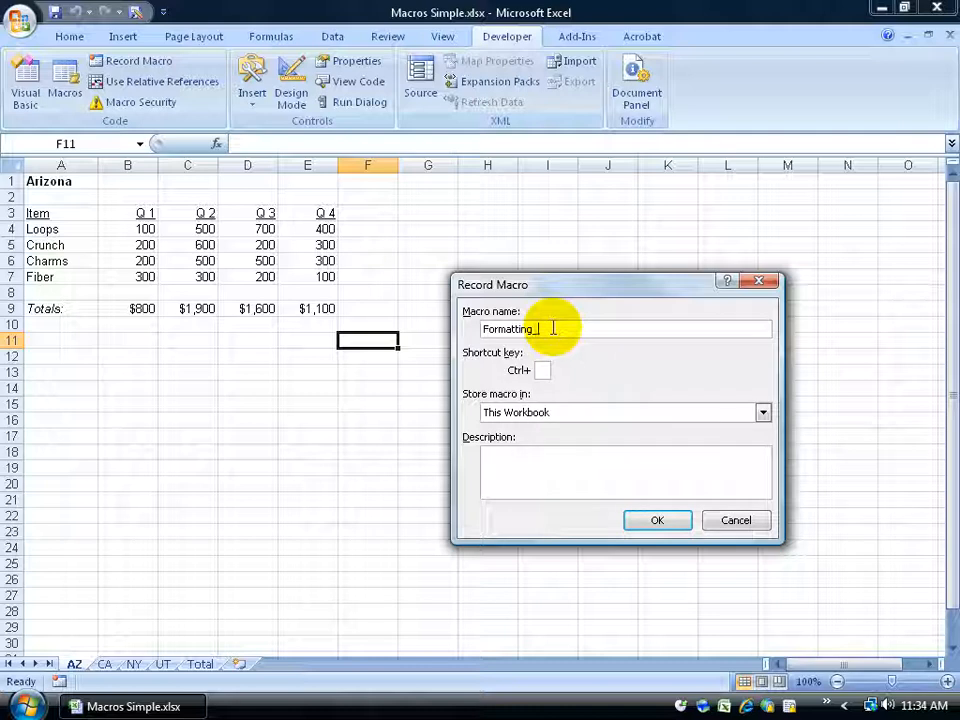
{"action": "type", "text": "Fancy"}
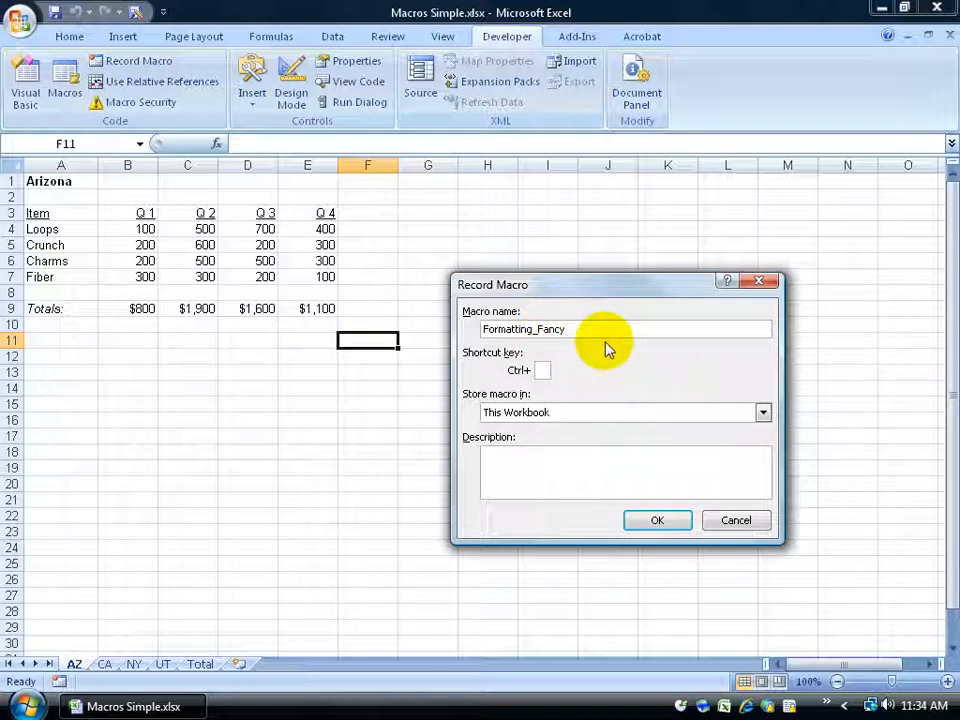
Assign the macro the shortcut Ctrl+Shift+M and store it in This Workbook.
{"action": "left_click", "coordinate": [540, 369]}
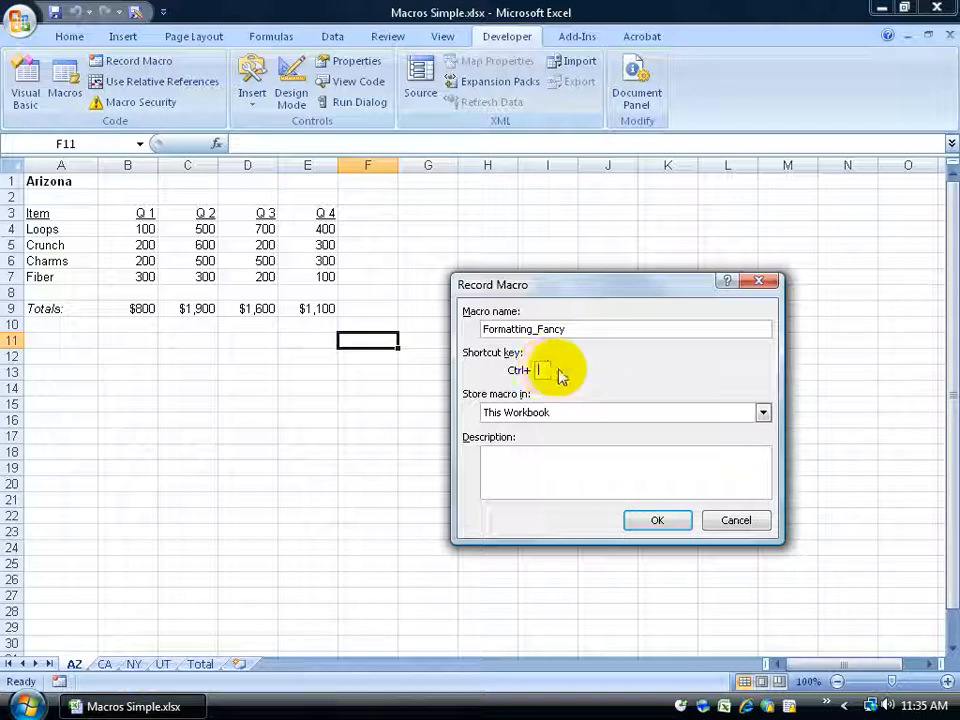
{"action": "type", "text": "m"}
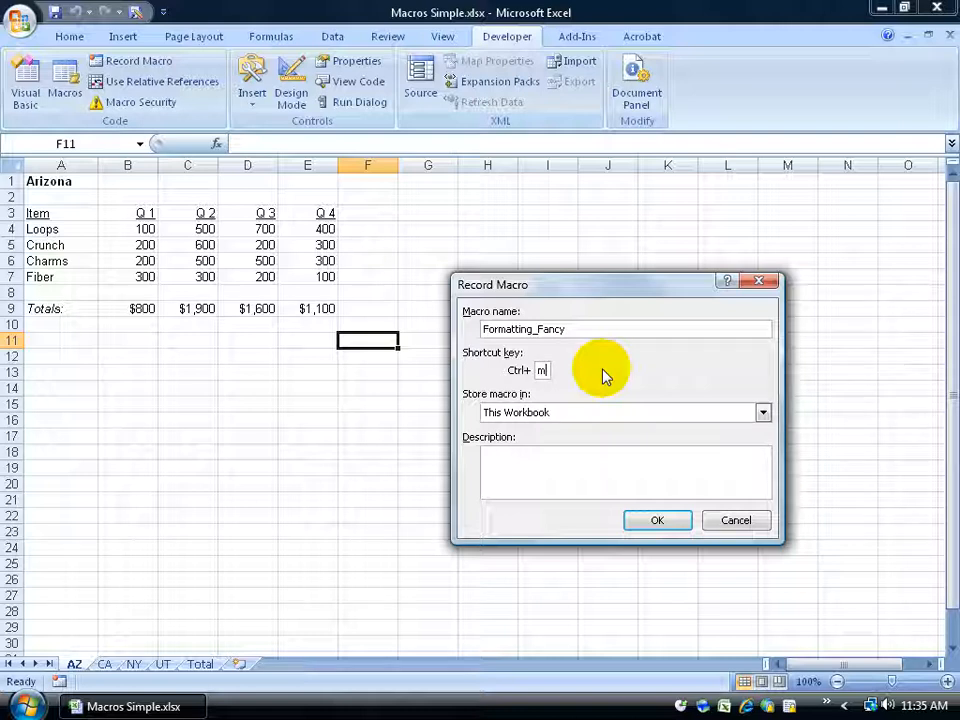
{"action": "key", "text": "BackSpace"}
{"action": "type", "text": "M"}
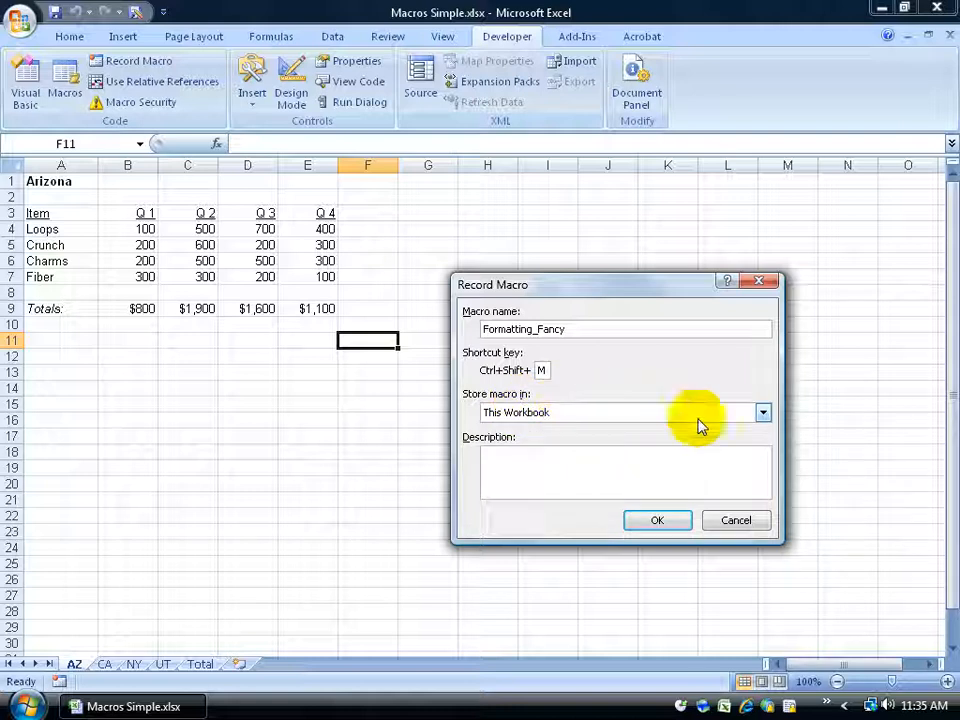
{"action": "left_click", "coordinate": [761, 412]}
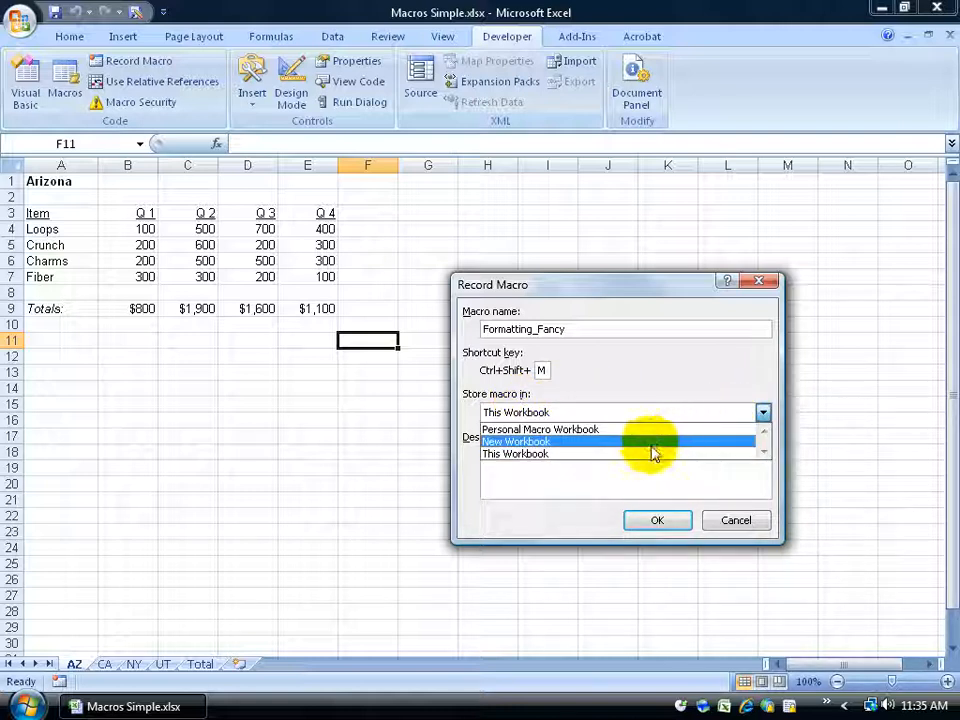
{"action": "left_click", "coordinate": [552, 456]}
{"action": "left_click", "coordinate": [551, 455]}
Describe the macro as "Fancy formatting for all the sales worksheets" and start recording.
{"action": "type", "text": "Fancy formatting for all the sales worksheets"}
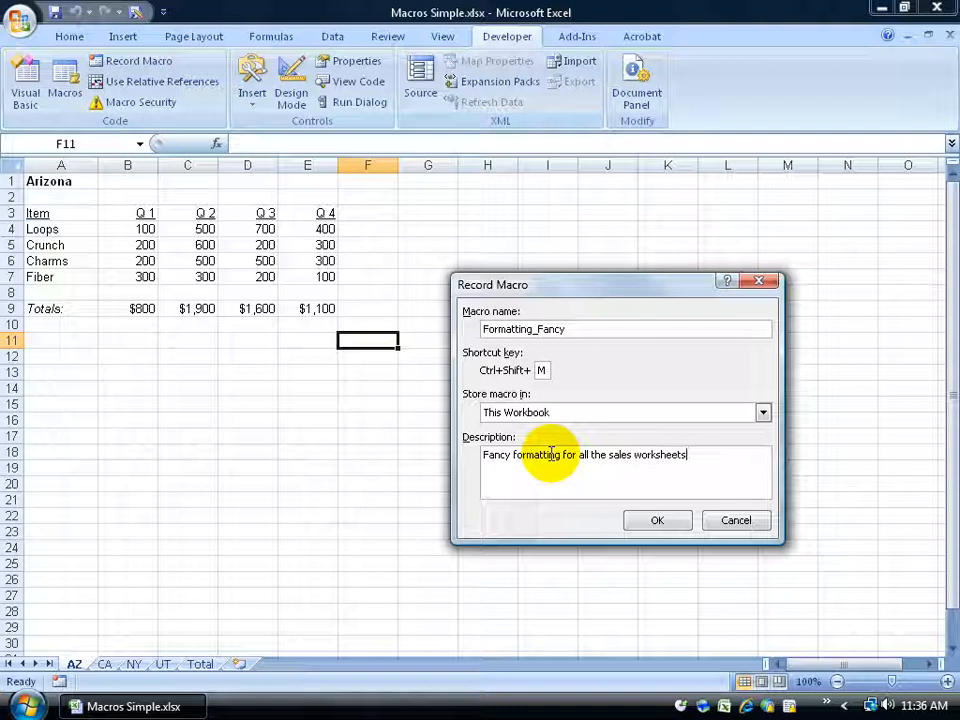
{"action": "left_click", "coordinate": [665, 520]}
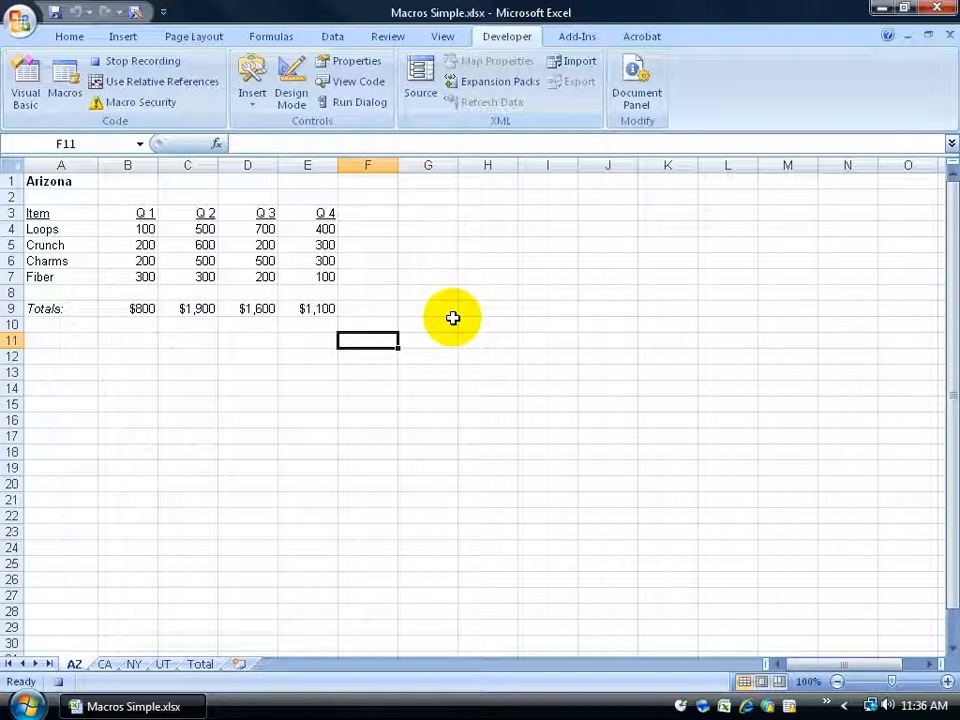
Set the Arizona title in cell A1 to 24 point font size.
{"action": "left_click", "coordinate": [47, 182]}
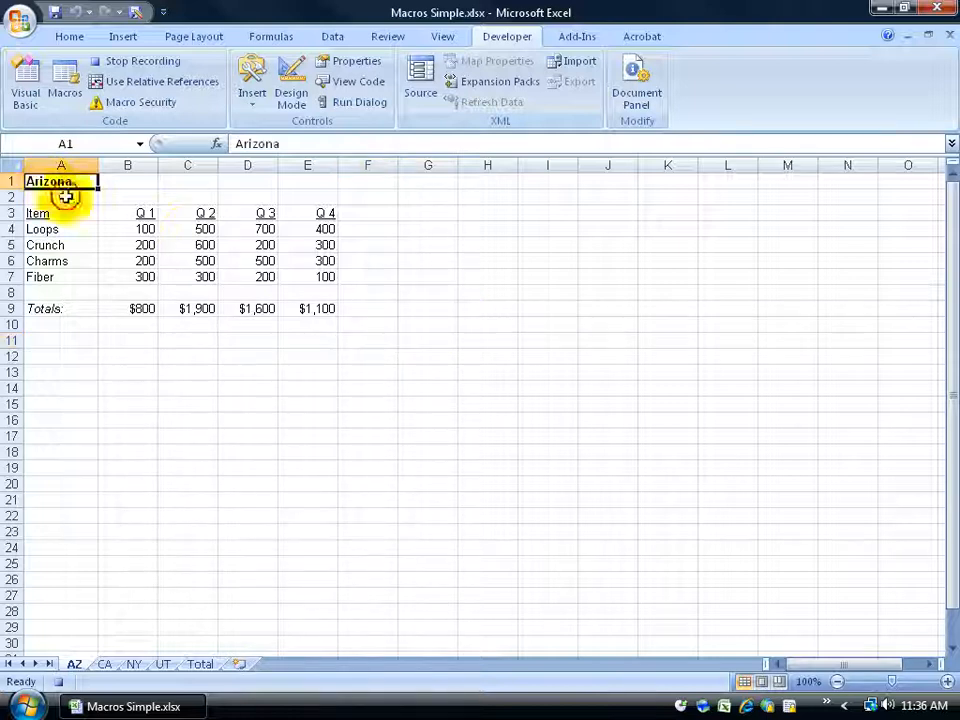
{"action": "left_click", "coordinate": [82, 42]}
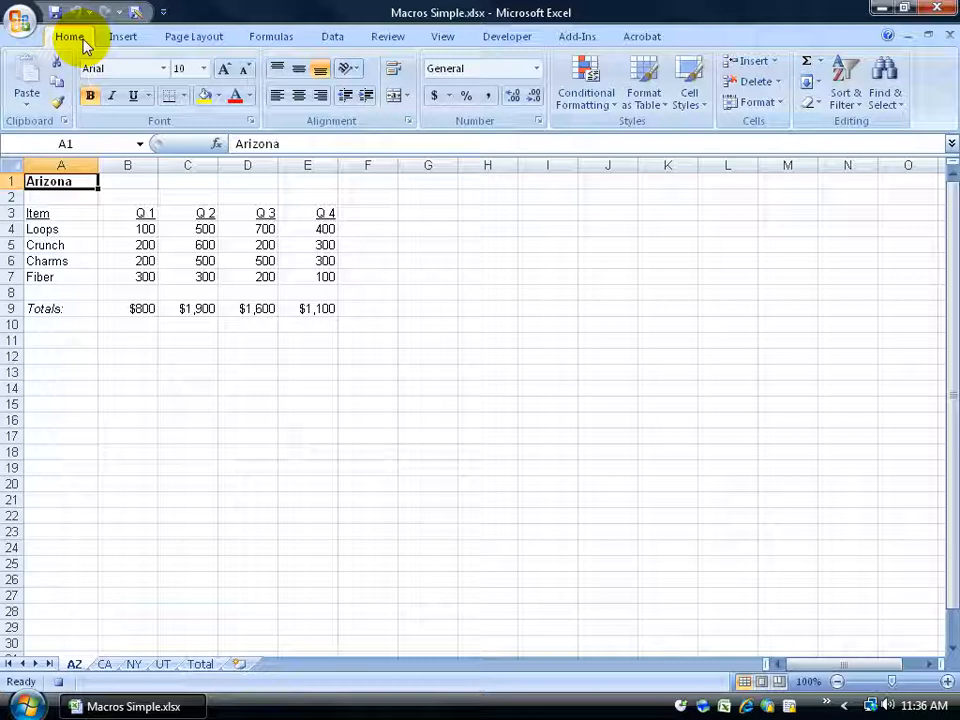
{"action": "left_click", "coordinate": [180, 68]}
{"action": "type", "text": "24"}
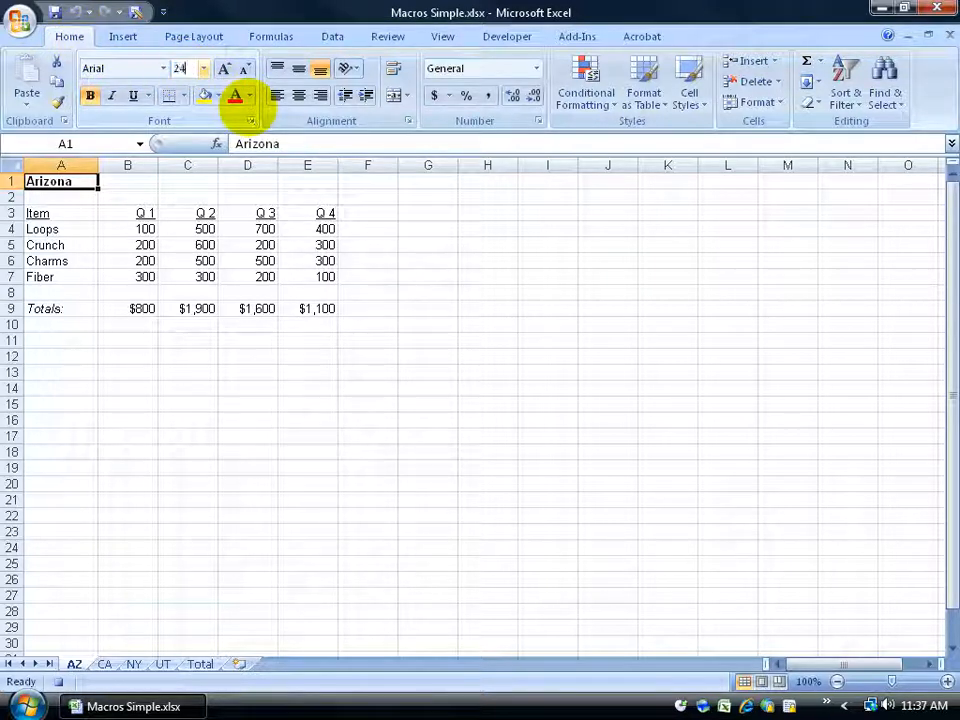
{"action": "key", "text": "Return"}
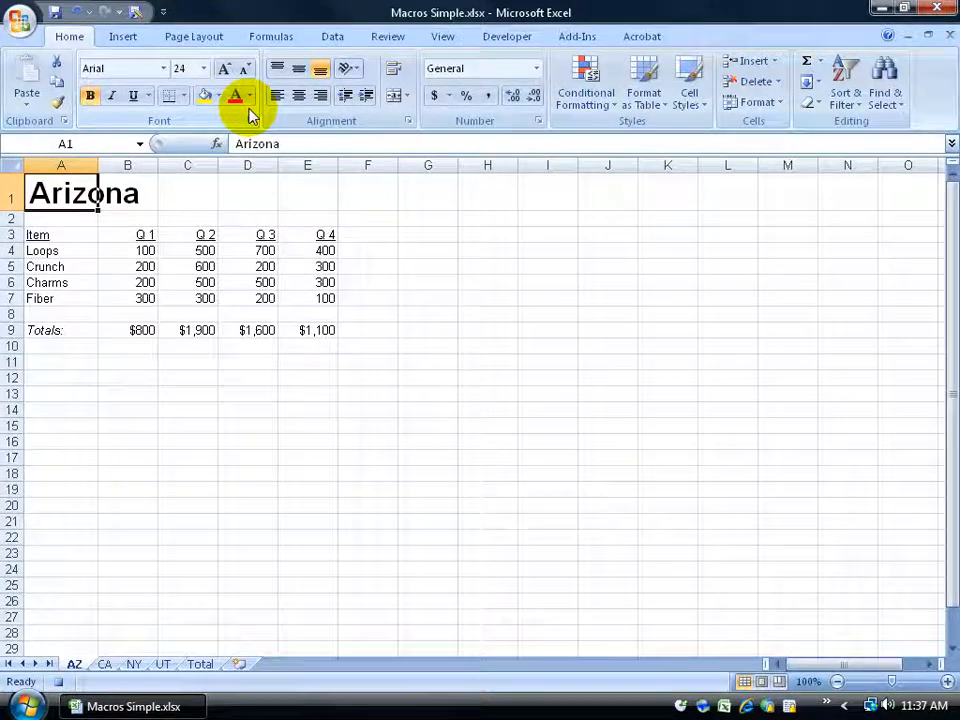
Colour the title text blue using a colour picked from More Colors.
{"action": "left_click", "coordinate": [250, 97]}
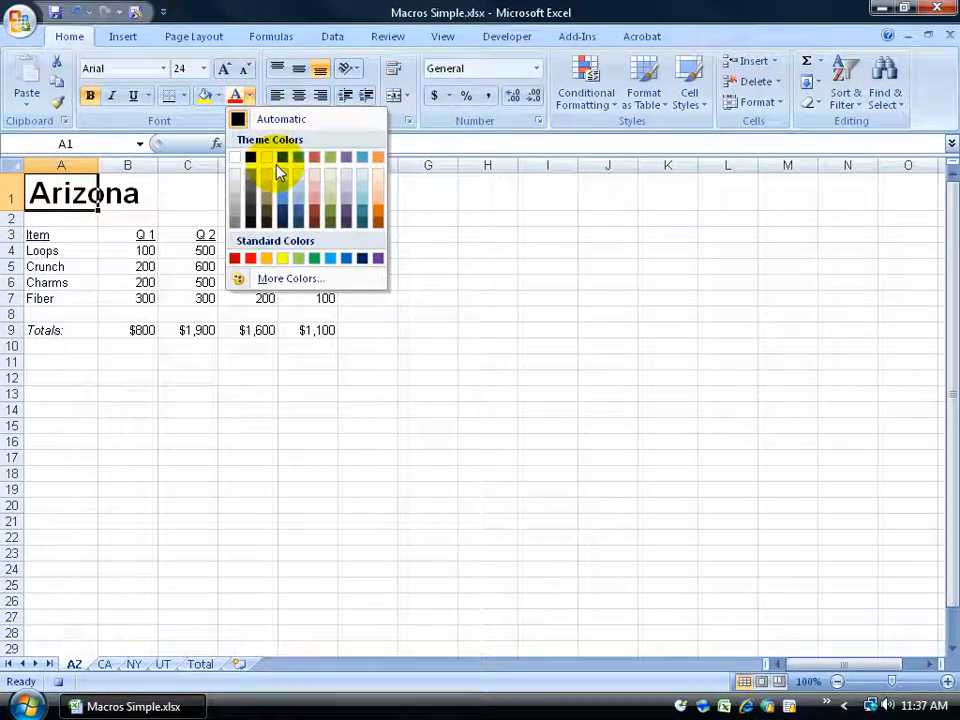
{"action": "left_click", "coordinate": [272, 280]}
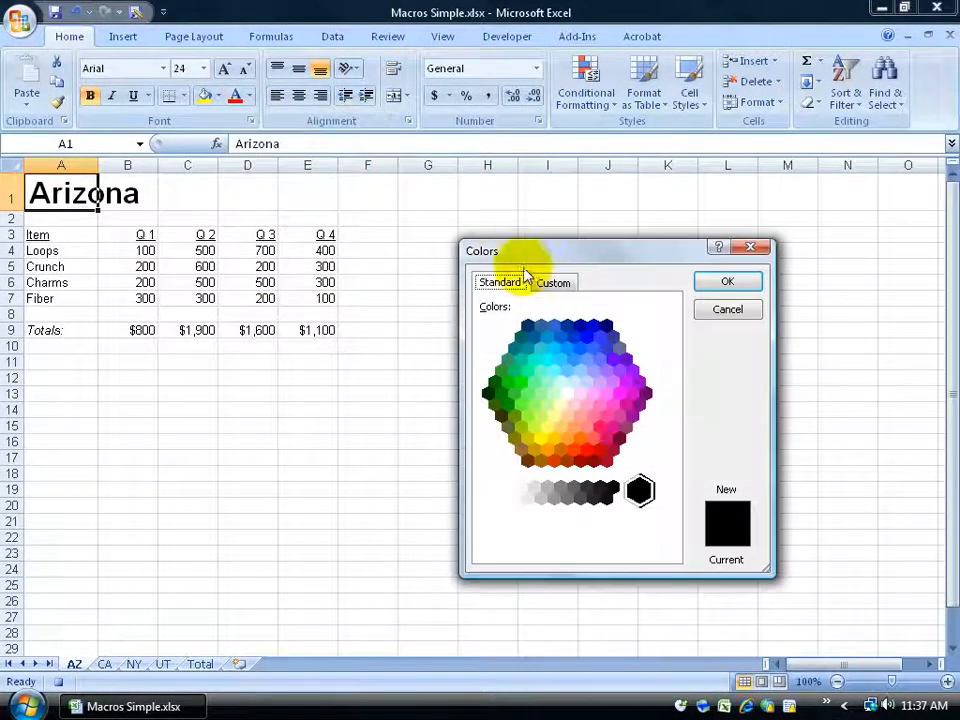
{"action": "left_click", "coordinate": [593, 325]}
{"action": "left_click", "coordinate": [712, 291]}
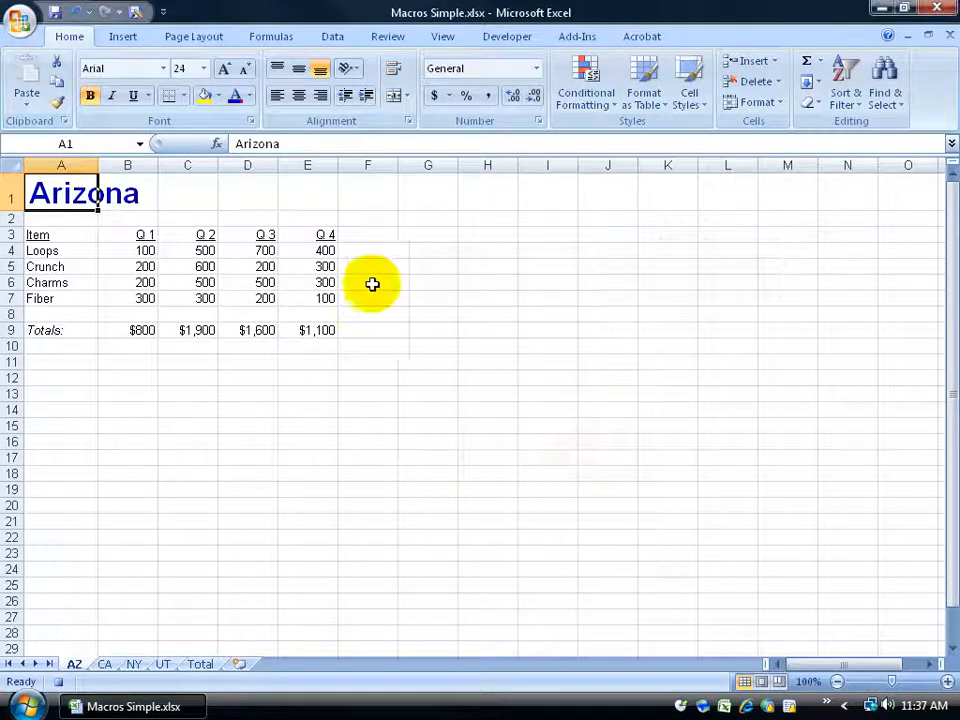
Bold the quarter headings Q 1 to Q 4 in row 3.
{"action": "left_click_drag", "start_coordinate": [122, 235], "coordinate": [305, 235]}
{"action": "left_click", "coordinate": [90, 95]}
Apply Currency number format to the sales figures in B4:E7.
{"action": "left_click_drag", "start_coordinate": [137, 251], "coordinate": [306, 298]}
{"action": "left_click", "coordinate": [536, 68]}
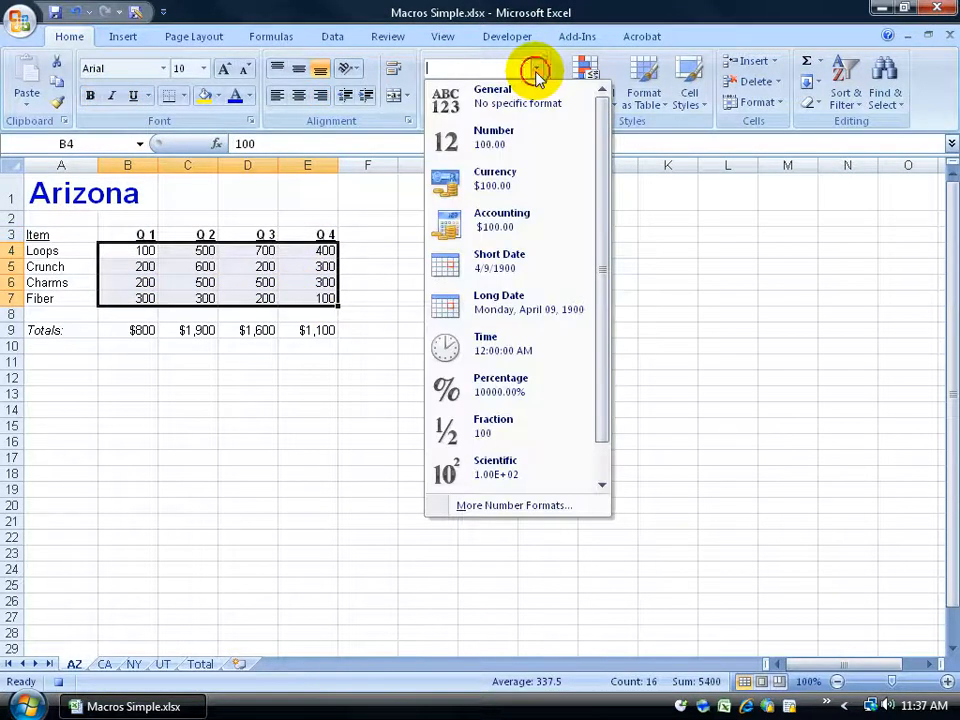
{"action": "left_click", "coordinate": [514, 165]}
Italicize the Item heading in cell A3.
{"action": "left_click", "coordinate": [32, 234]}
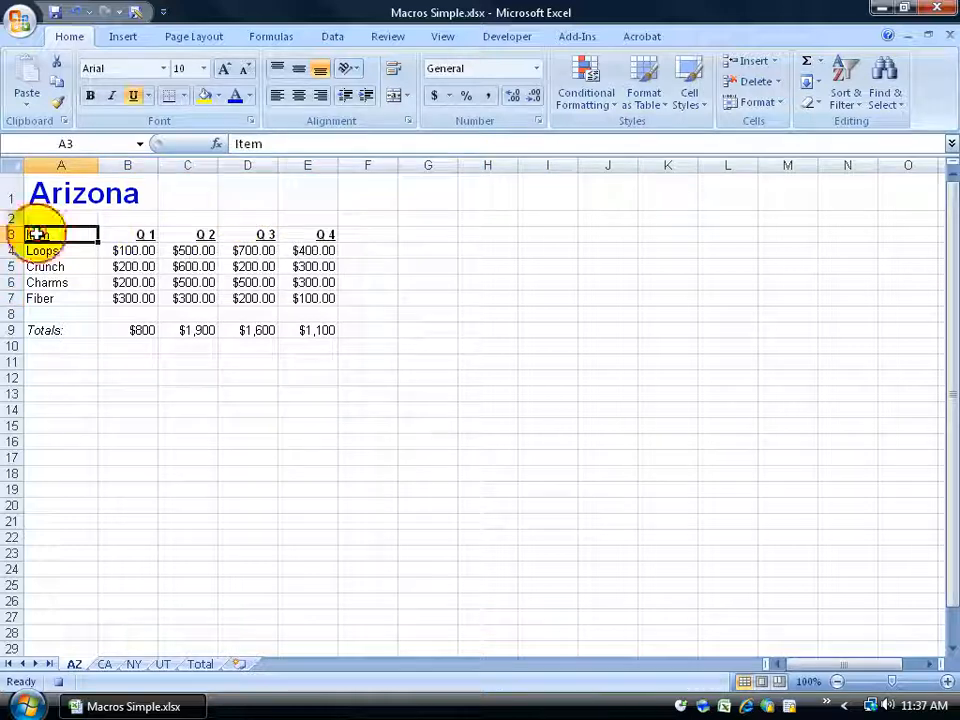
{"action": "left_click", "coordinate": [110, 97]}
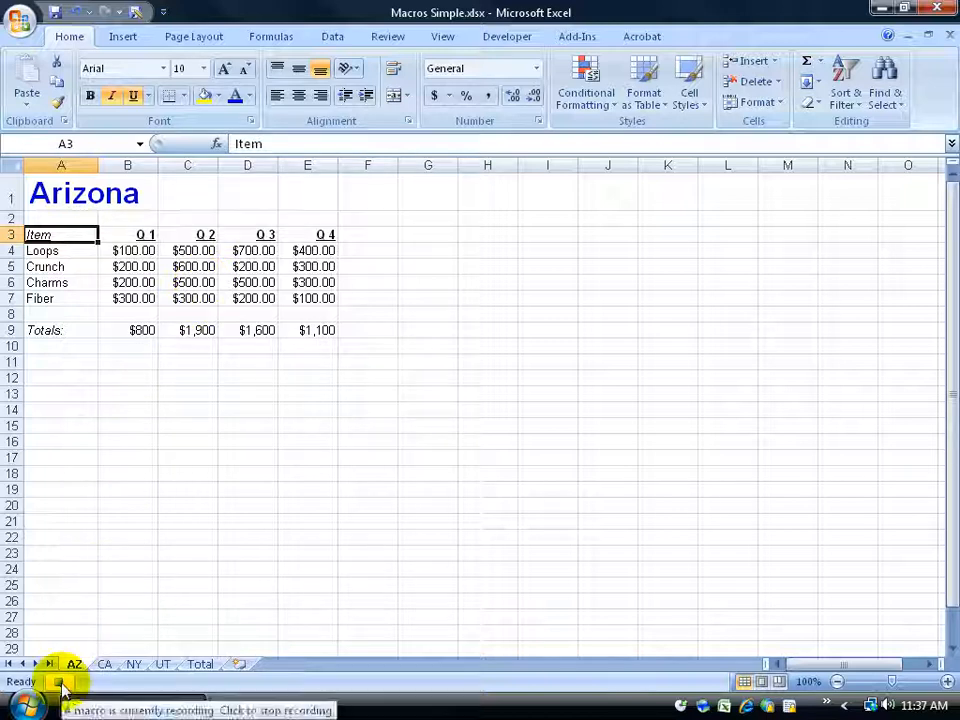
{"action": "left_click", "coordinate": [506, 36]}
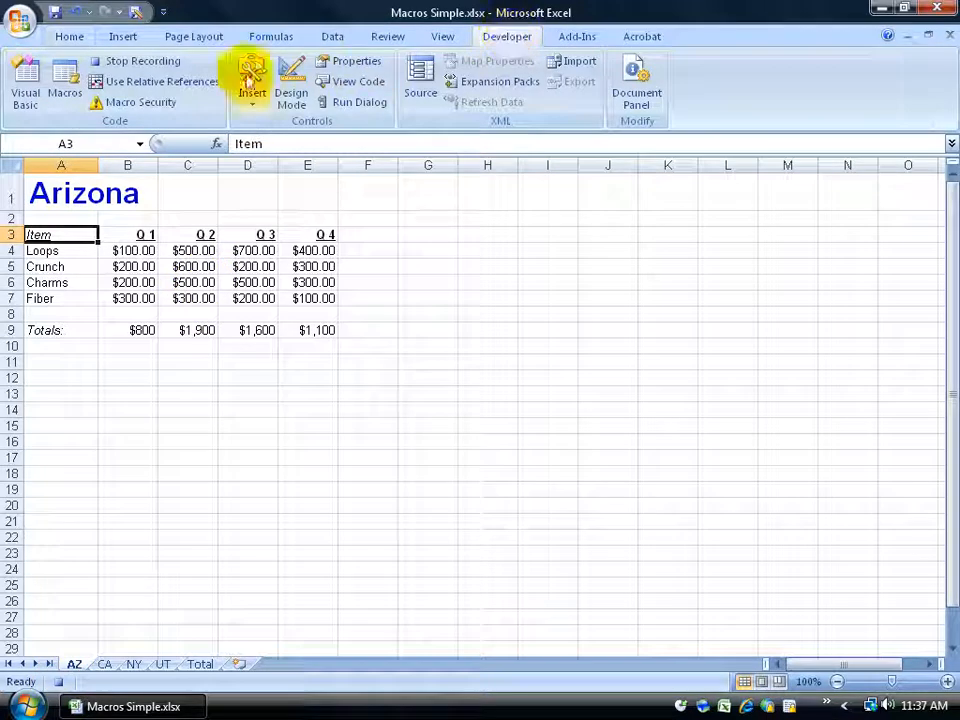
Stop recording the macro and switch to the CA worksheet.
{"action": "left_click", "coordinate": [150, 61]}
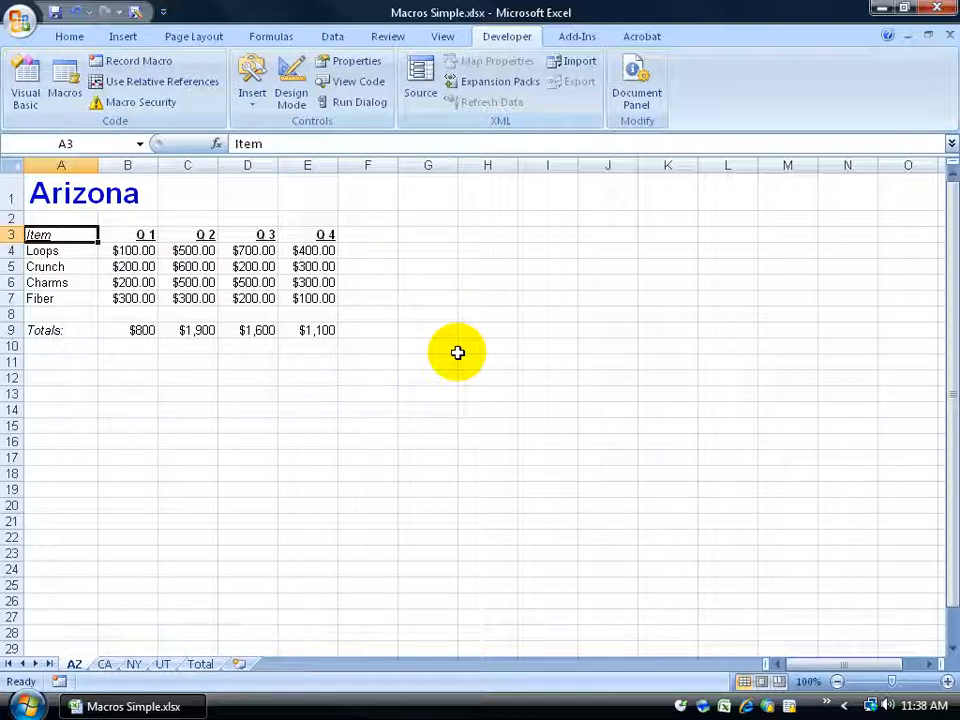
{"action": "left_click", "coordinate": [106, 664]}
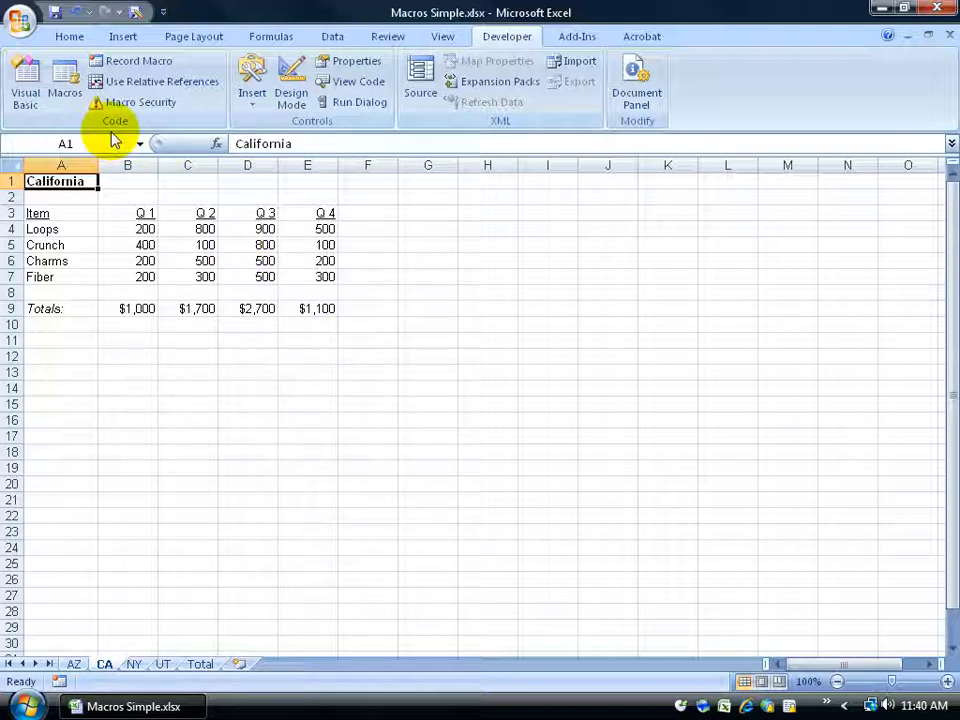
Set Ctrl+Shift+T as the shortcut key for Formatting_Fancy, then run the macro on the California sheet.
{"action": "left_click", "coordinate": [452, 40]}
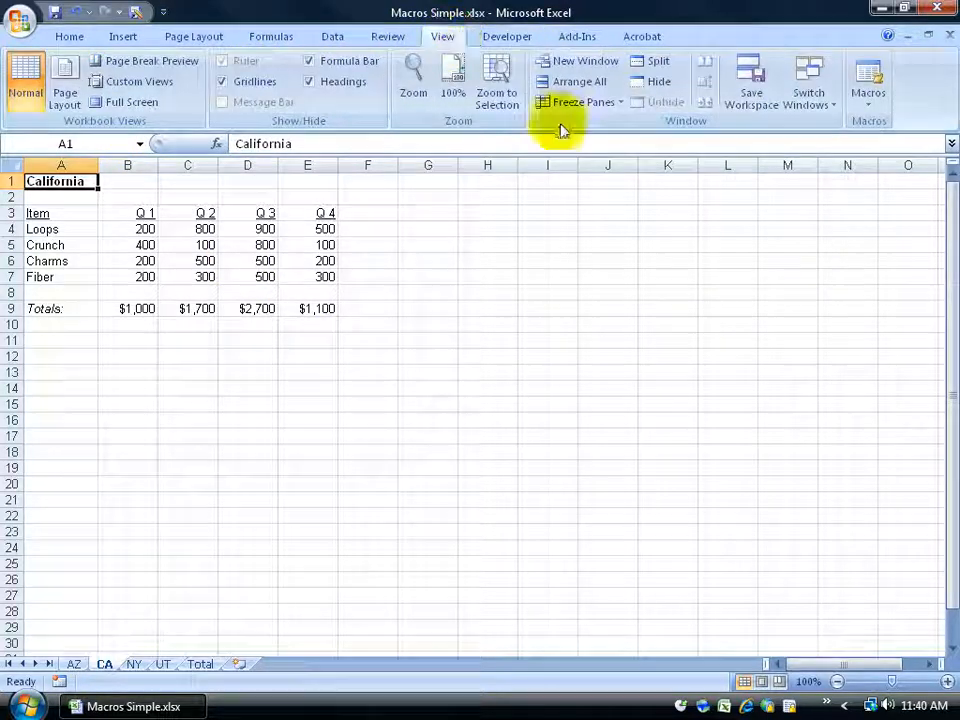
{"action": "left_click", "coordinate": [873, 113]}
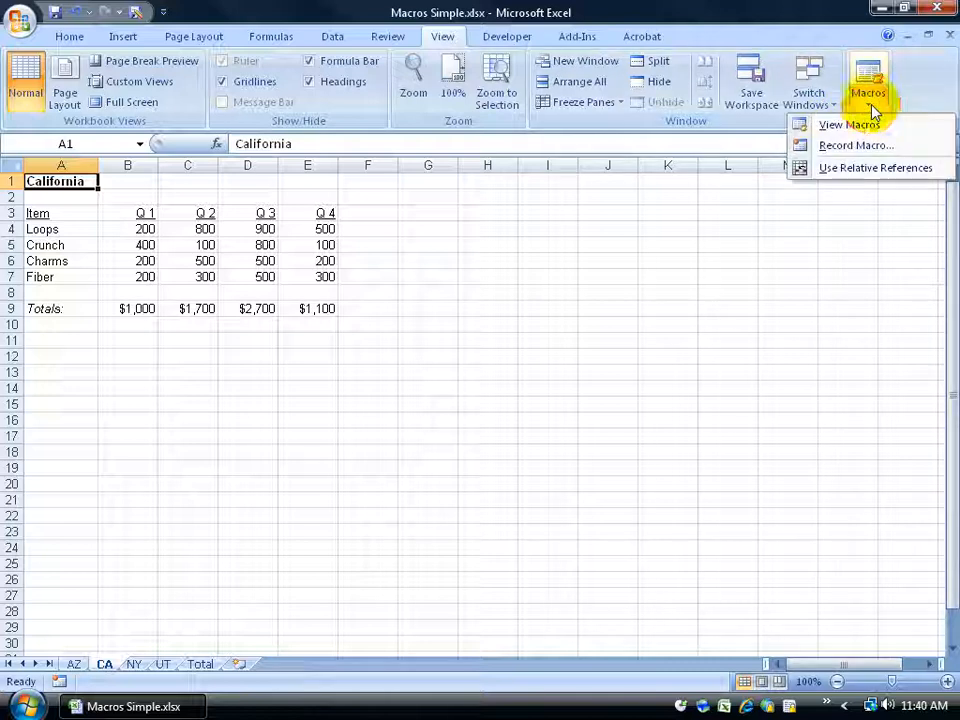
{"action": "left_click", "coordinate": [866, 122]}
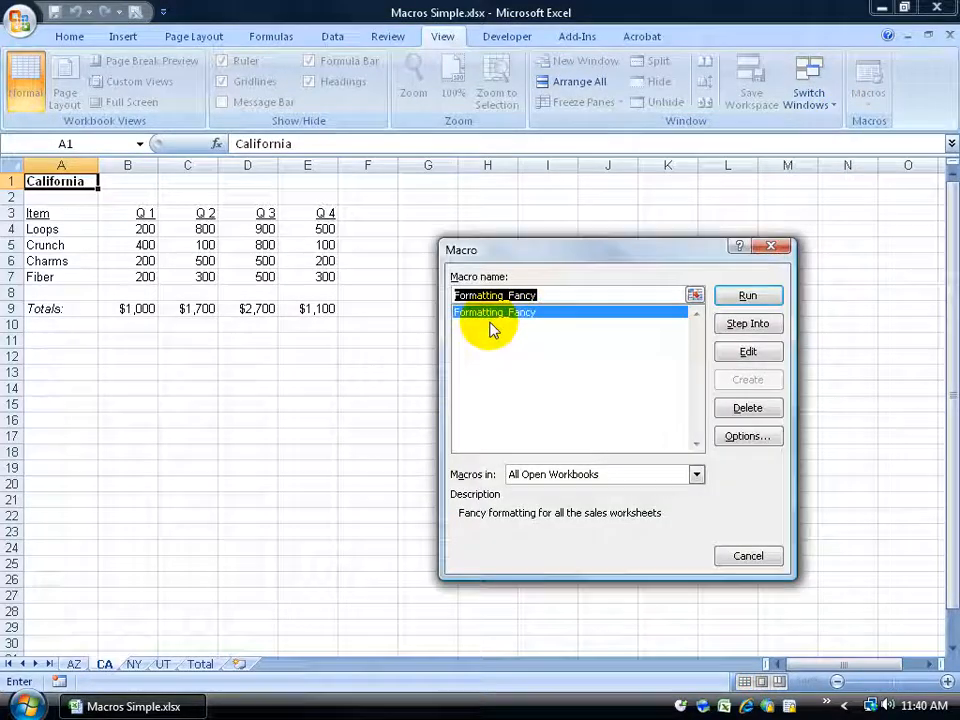
{"action": "left_click", "coordinate": [740, 436]}
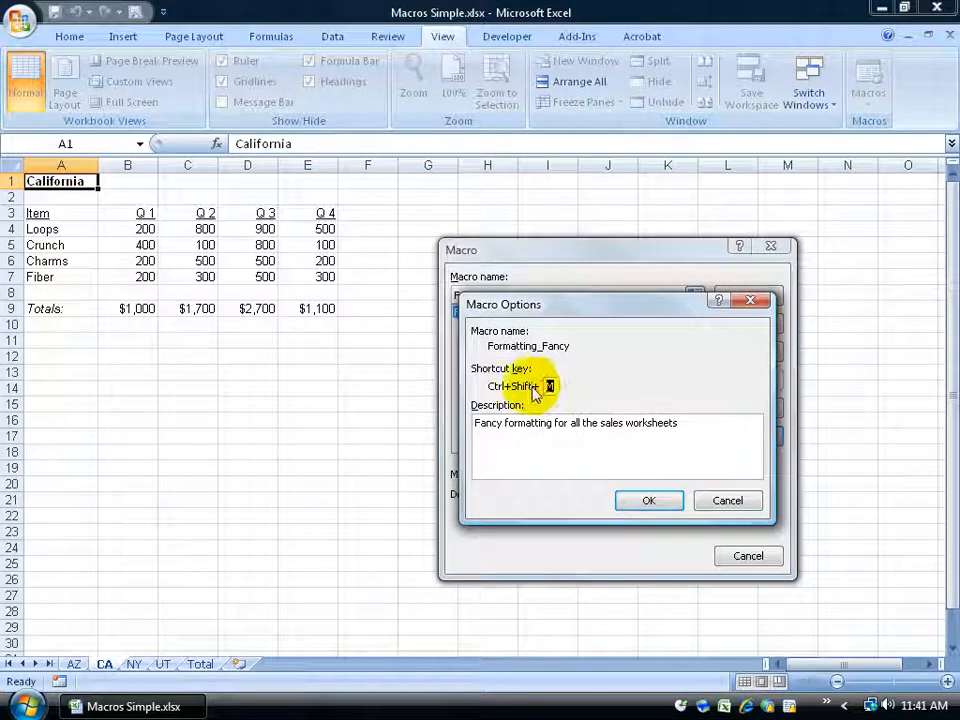
{"action": "type", "text": "t"}
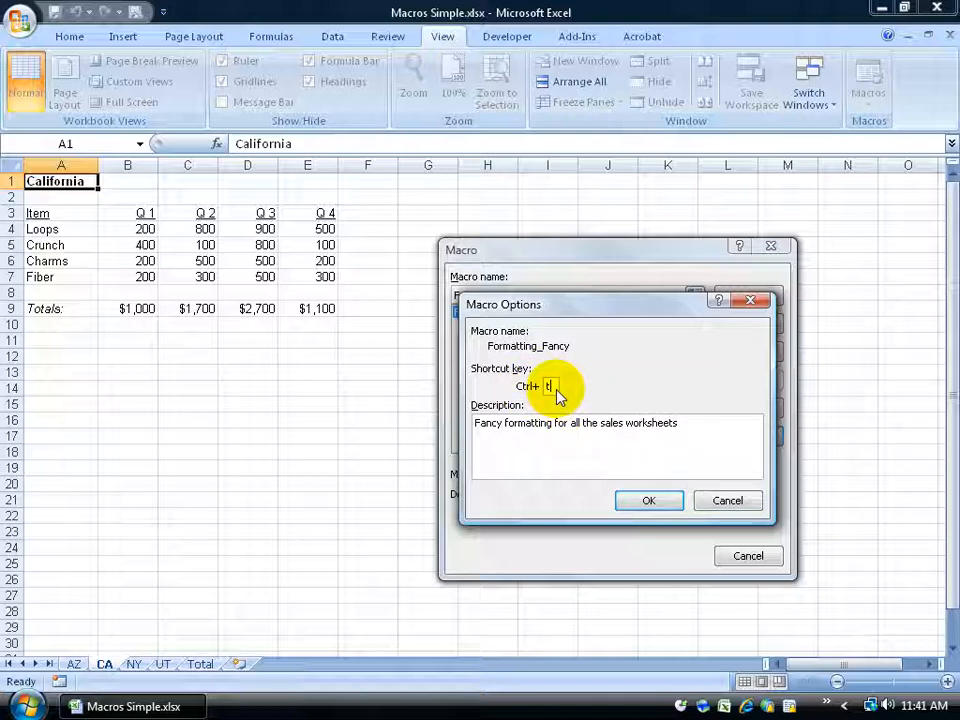
{"action": "type", "text": "T"}
{"action": "left_click", "coordinate": [634, 503]}
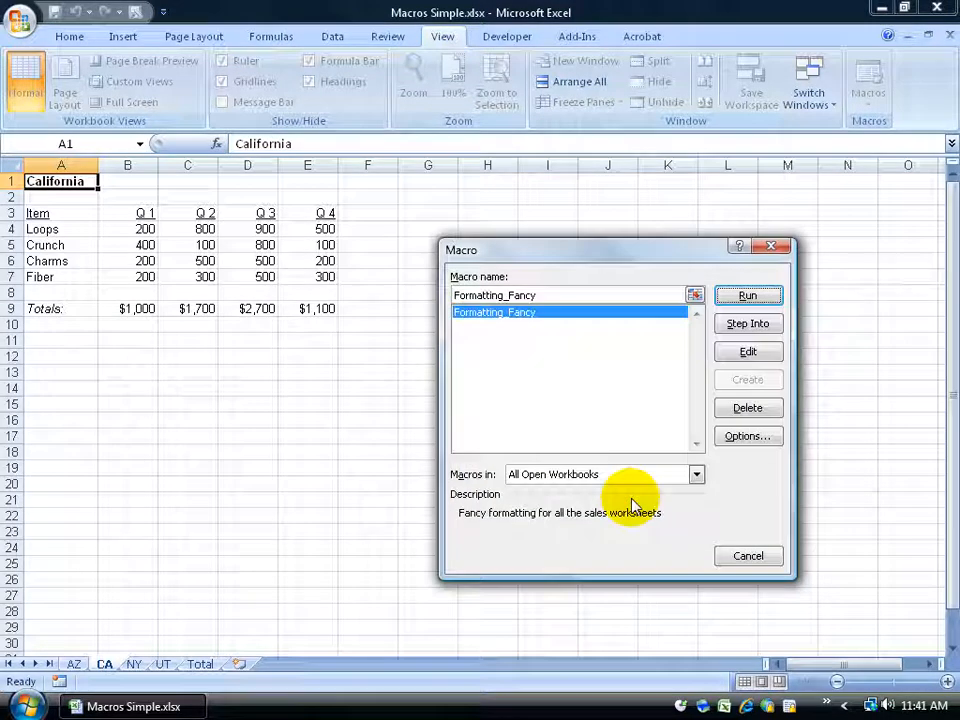
{"action": "left_click", "coordinate": [749, 297]}
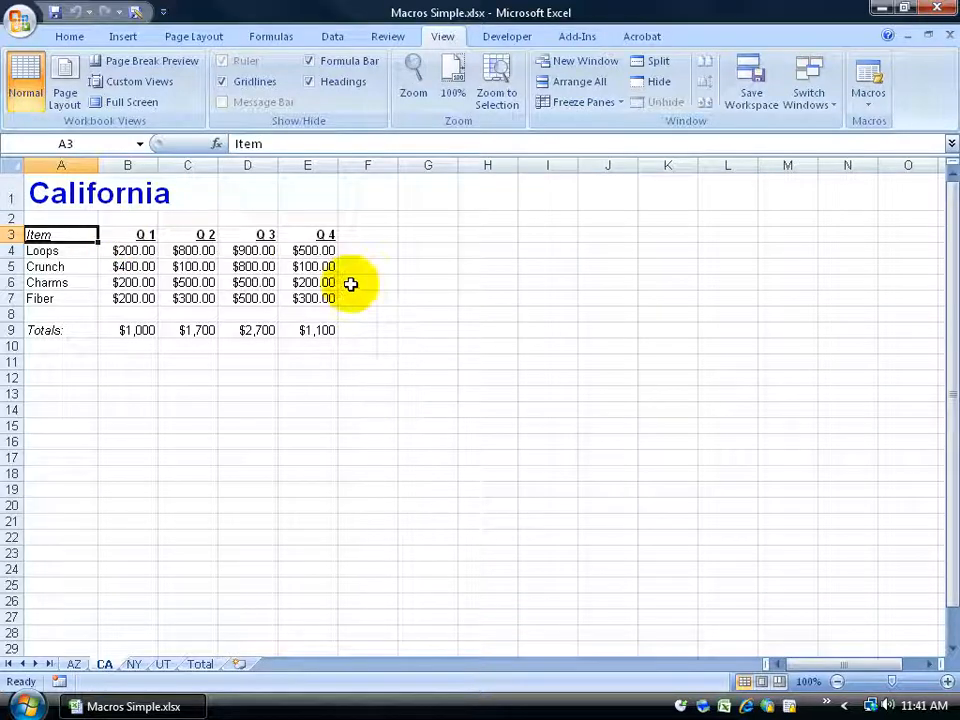
Run the macro on the NY worksheet with its keyboard shortcut.
{"action": "left_click", "coordinate": [132, 664]}
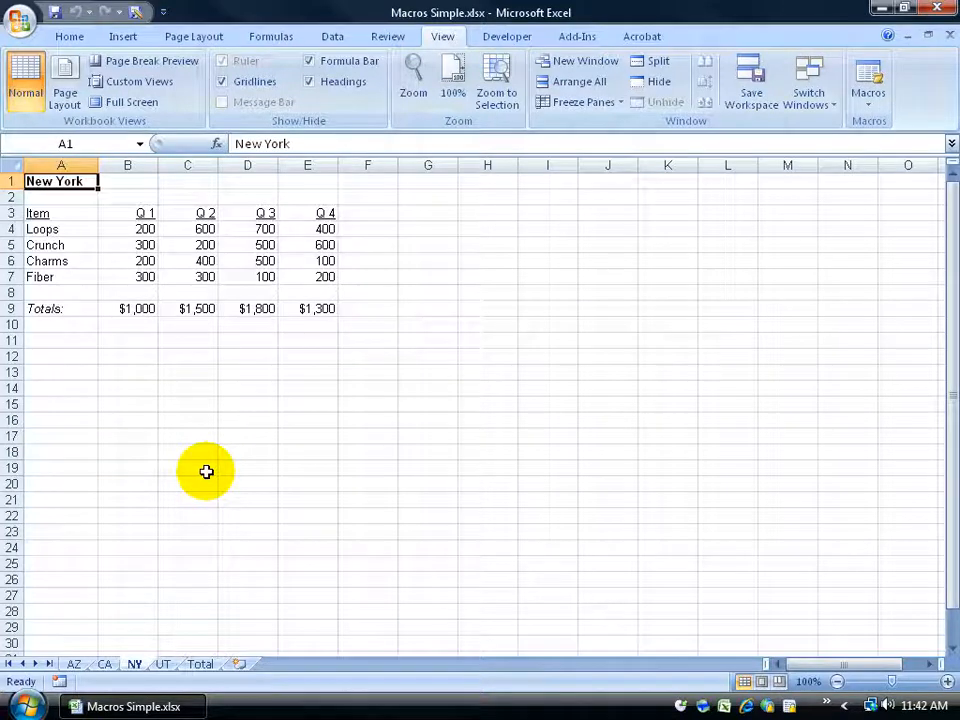
{"action": "key", "text": "ctrl+shift+f"}
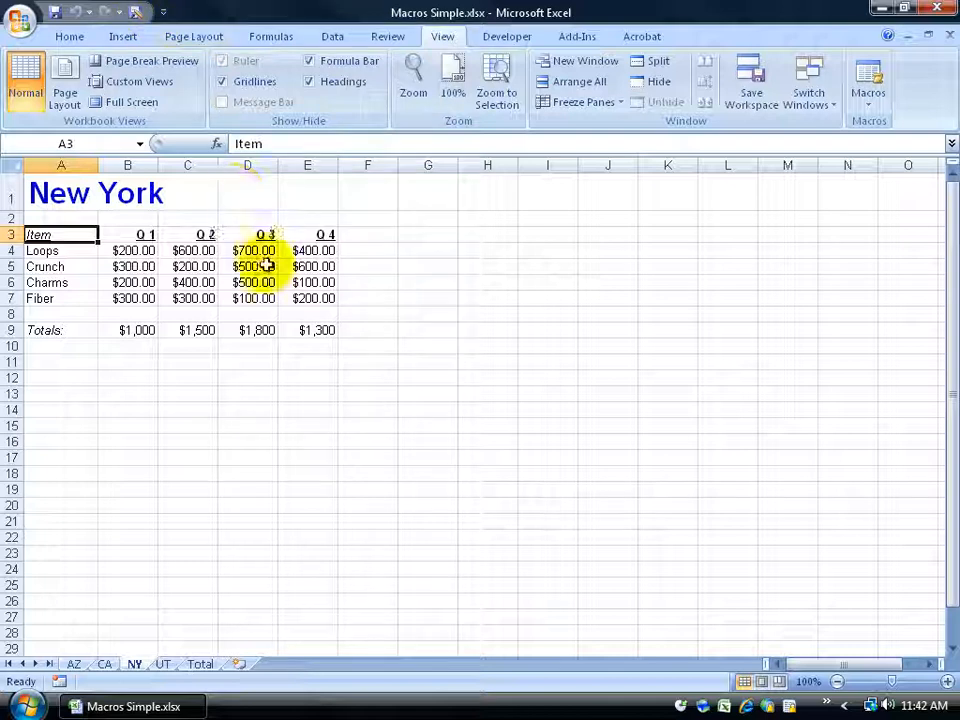
Add the Formatting_Fancy macro to the Quick Access Toolbar with a smiley icon and the display name Spiffy Format.
{"action": "right_click", "coordinate": [116, 13]}
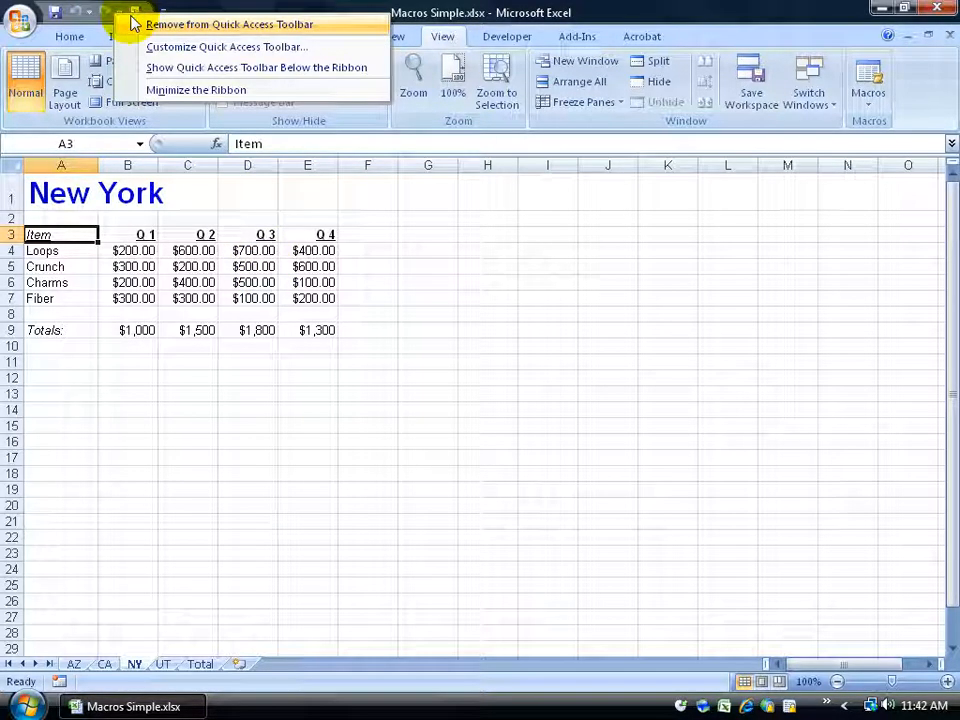
{"action": "left_click", "coordinate": [158, 47]}
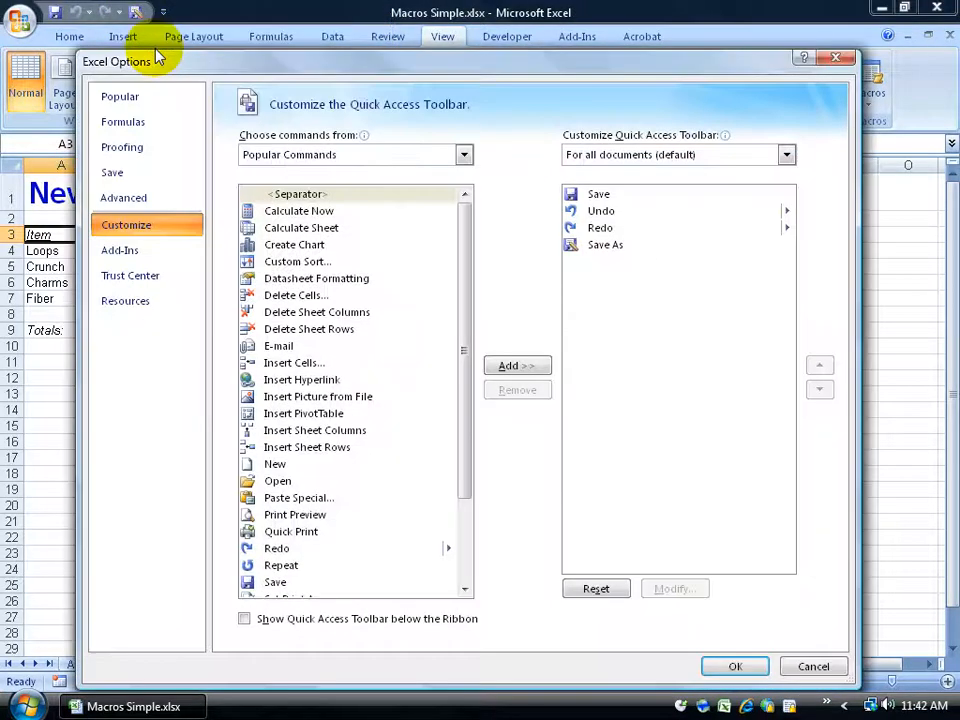
{"action": "left_click", "coordinate": [462, 155]}
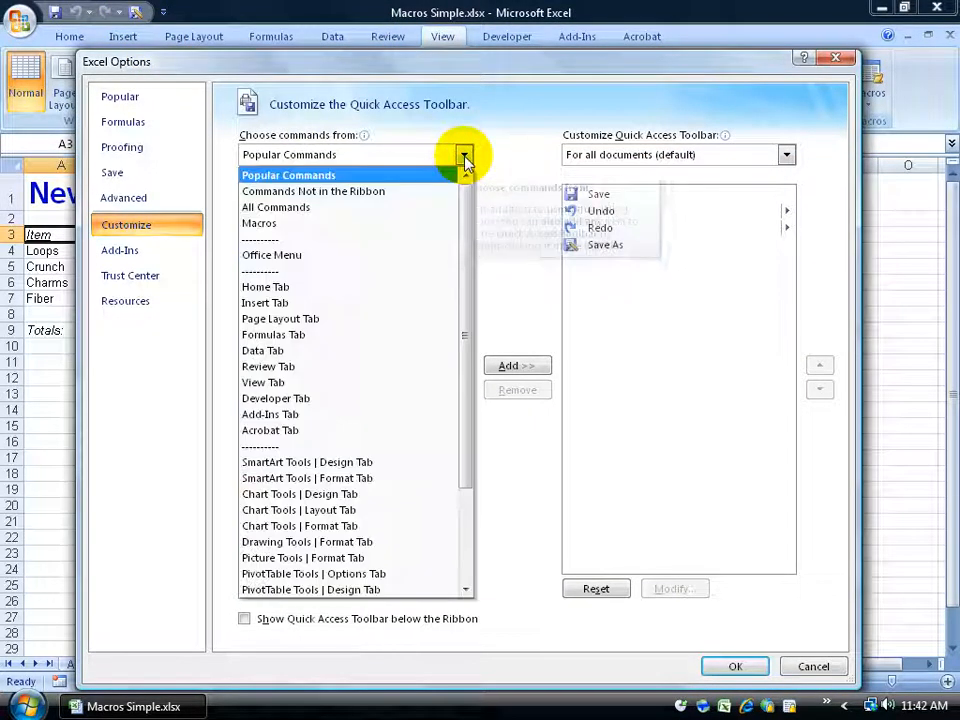
{"action": "left_click", "coordinate": [352, 230]}
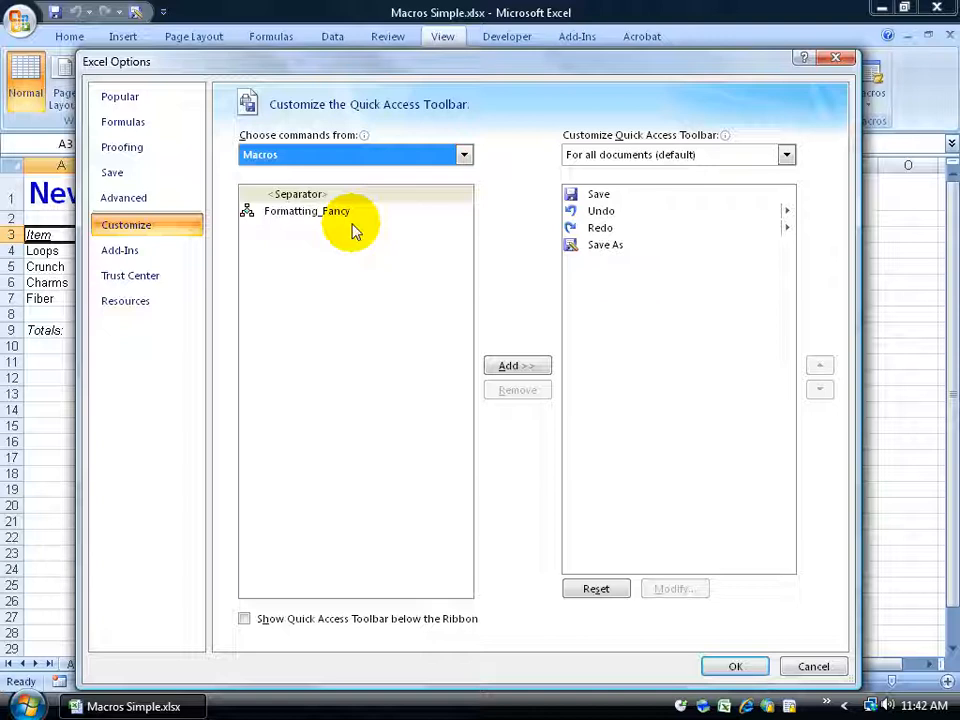
{"action": "double_click", "coordinate": [268, 212]}
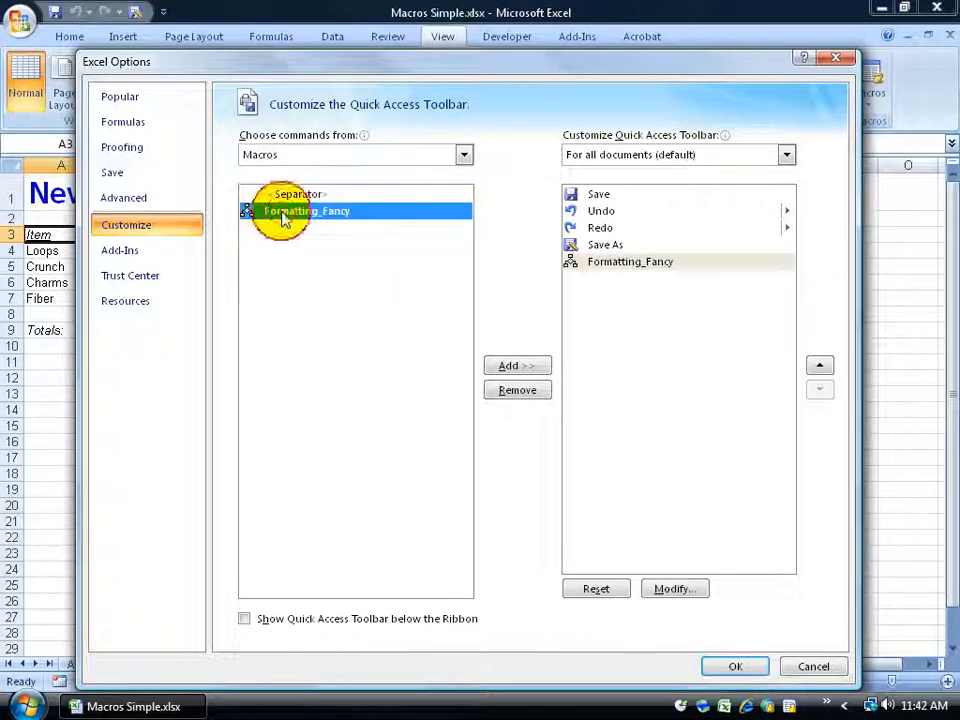
{"action": "left_click", "coordinate": [584, 266]}
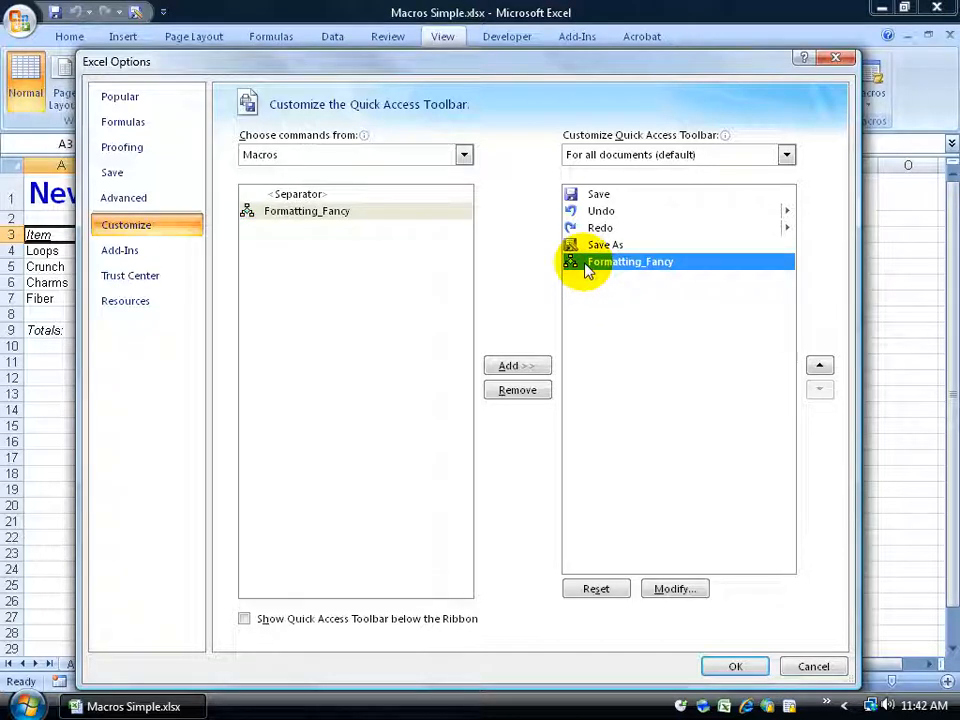
{"action": "left_click", "coordinate": [675, 589]}
{"action": "left_click_drag", "start_coordinate": [497, 240], "coordinate": [398, 261]}
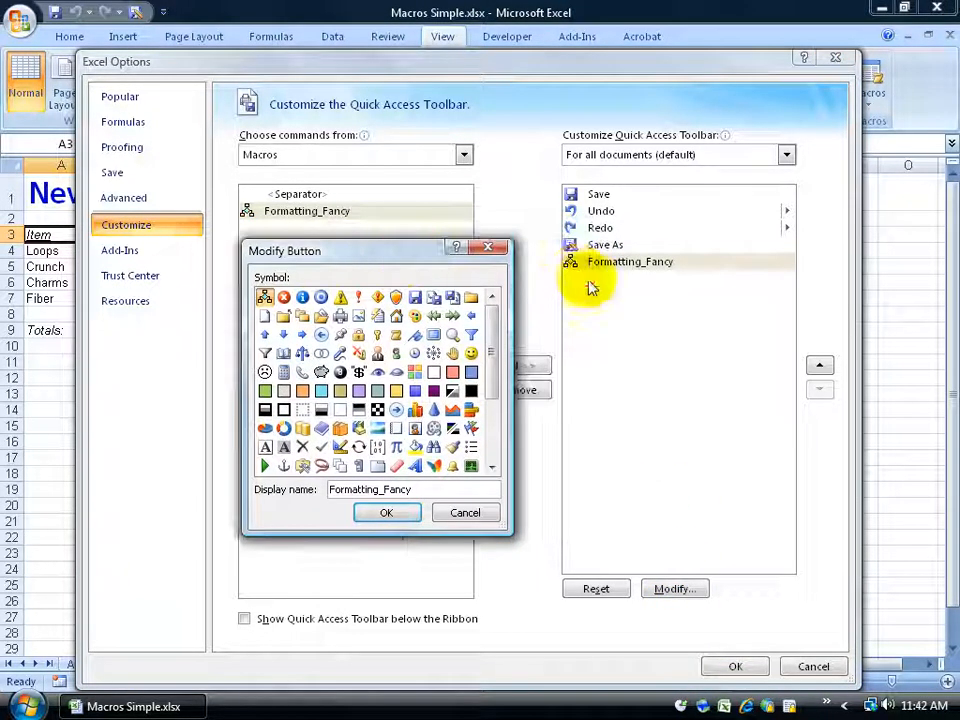
{"action": "double_click", "coordinate": [420, 489]}
{"action": "type", "text": "Spiffy Format"}
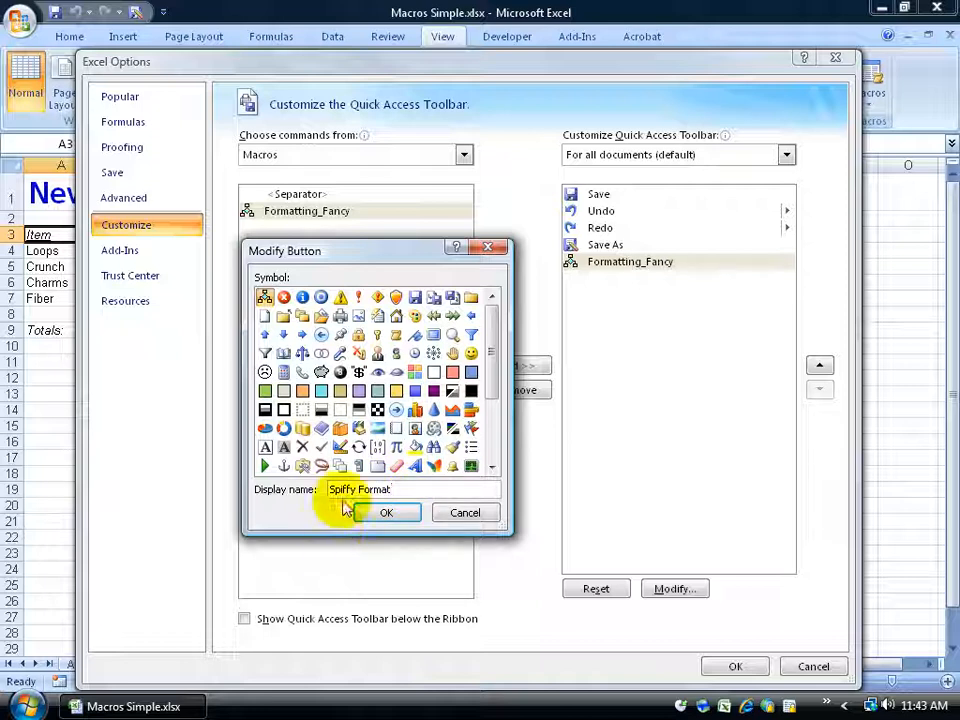
{"action": "left_click", "coordinate": [471, 354]}
{"action": "left_click", "coordinate": [392, 513]}
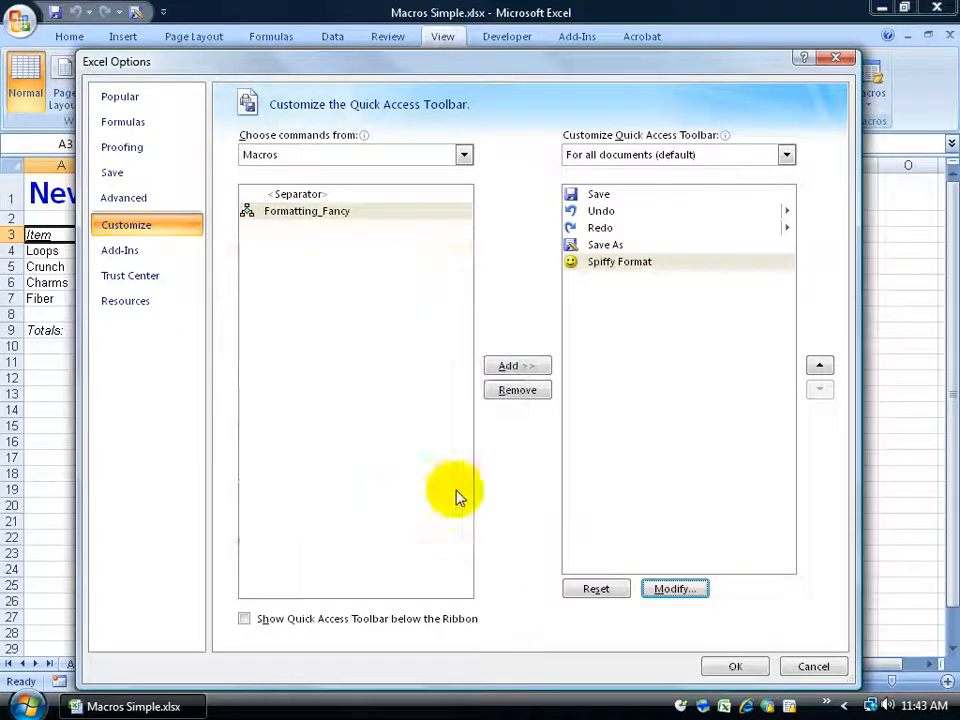
{"action": "left_click", "coordinate": [735, 666]}
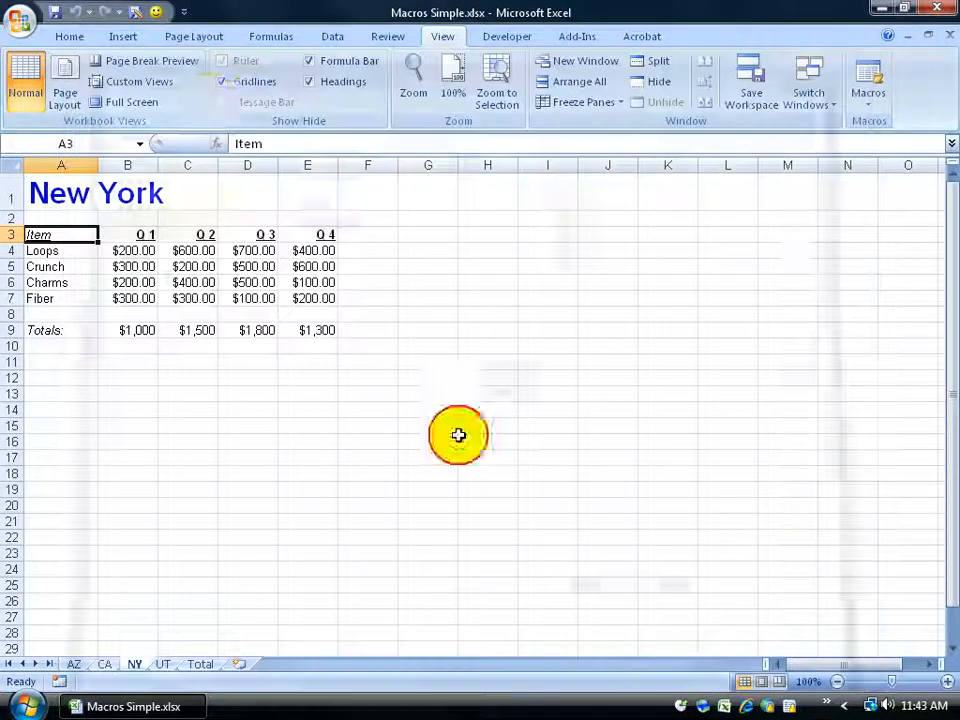
Run the macro on the UT worksheet using the new Spiffy Format toolbar button.
{"action": "left_click", "coordinate": [164, 665]}
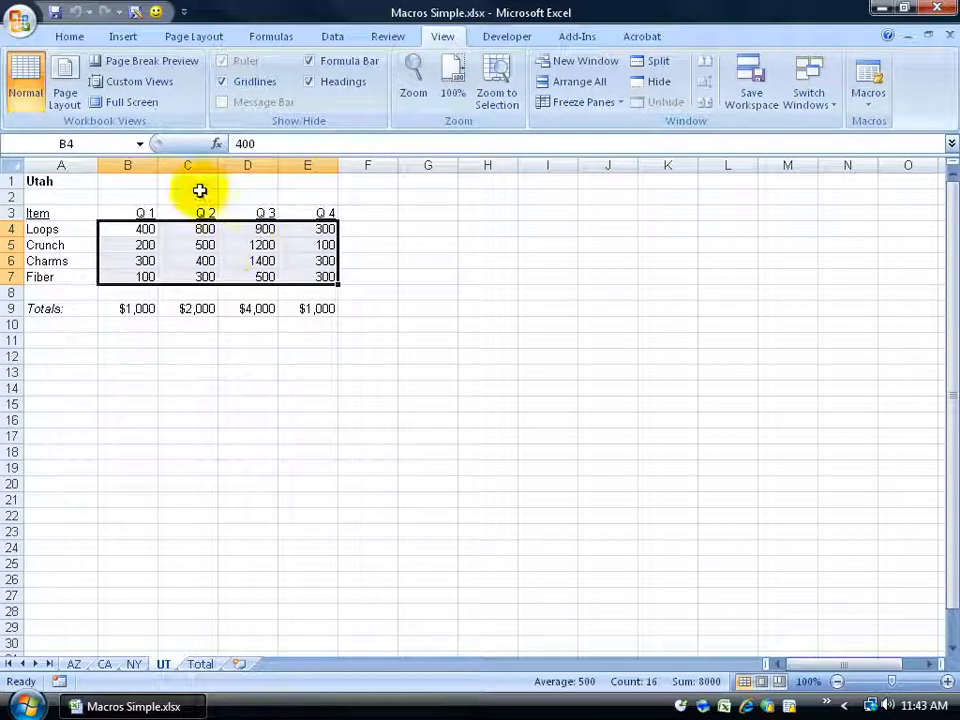
{"action": "left_click", "coordinate": [157, 14]}
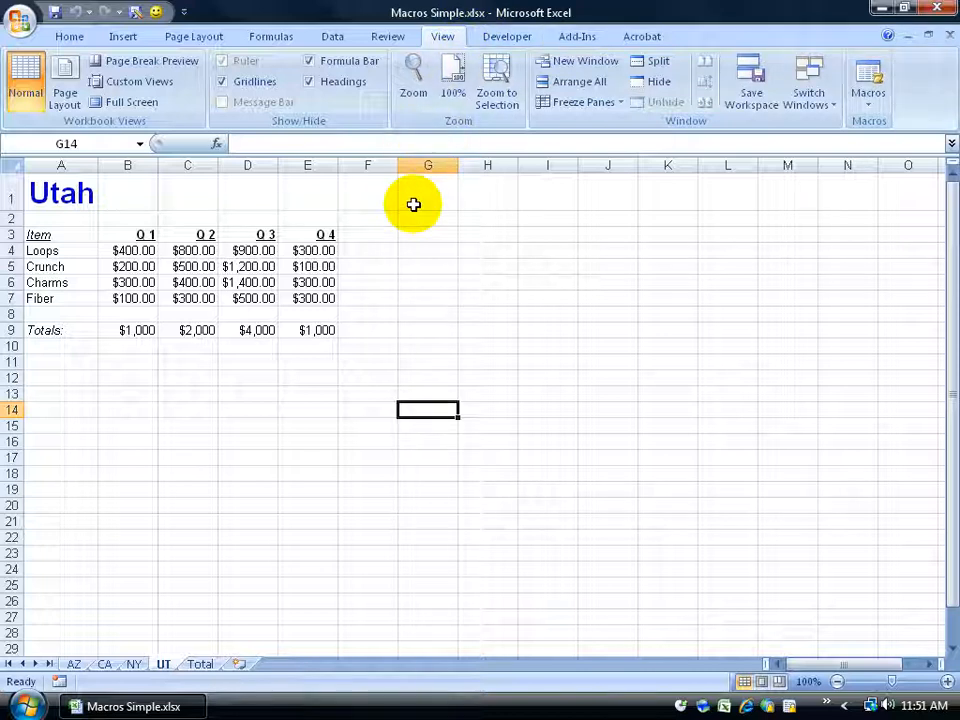
Save the workbook as an Excel Macro-Enabled Workbook named Macros Simple.xlsm.
{"action": "left_click", "coordinate": [21, 22]}
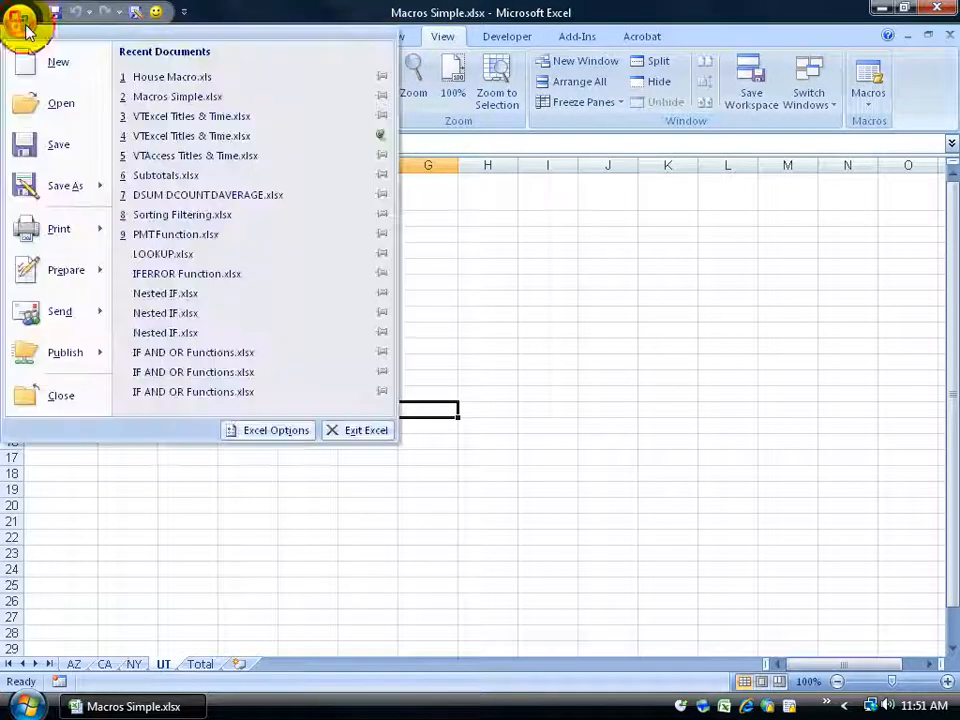
{"action": "left_click", "coordinate": [55, 186]}
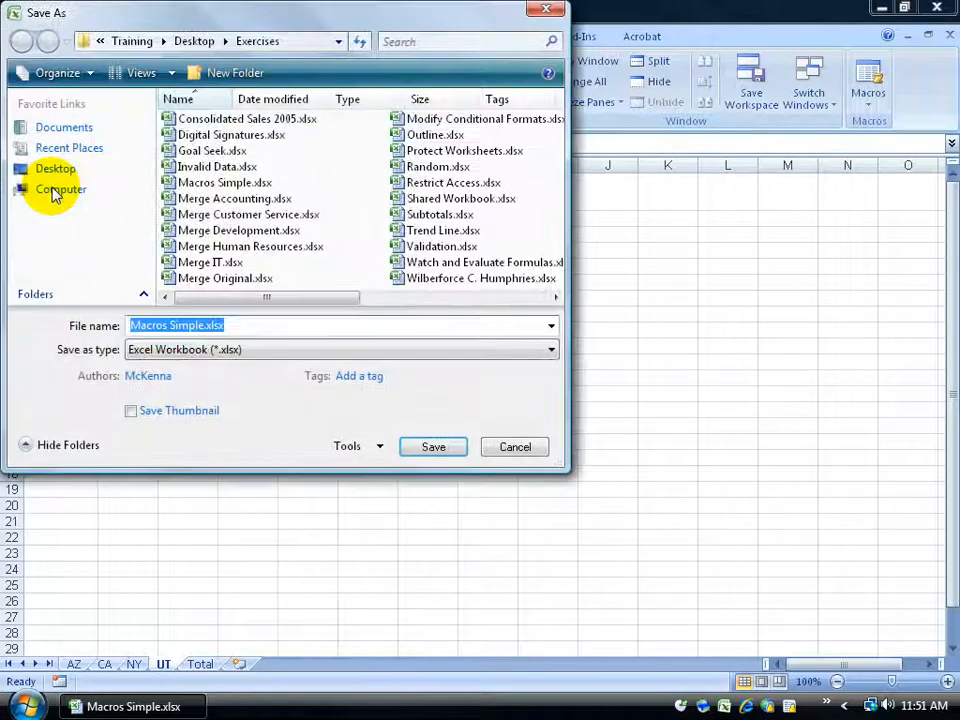
{"action": "left_click_drag", "start_coordinate": [298, 22], "coordinate": [488, 78]}
{"action": "left_click", "coordinate": [452, 405]}
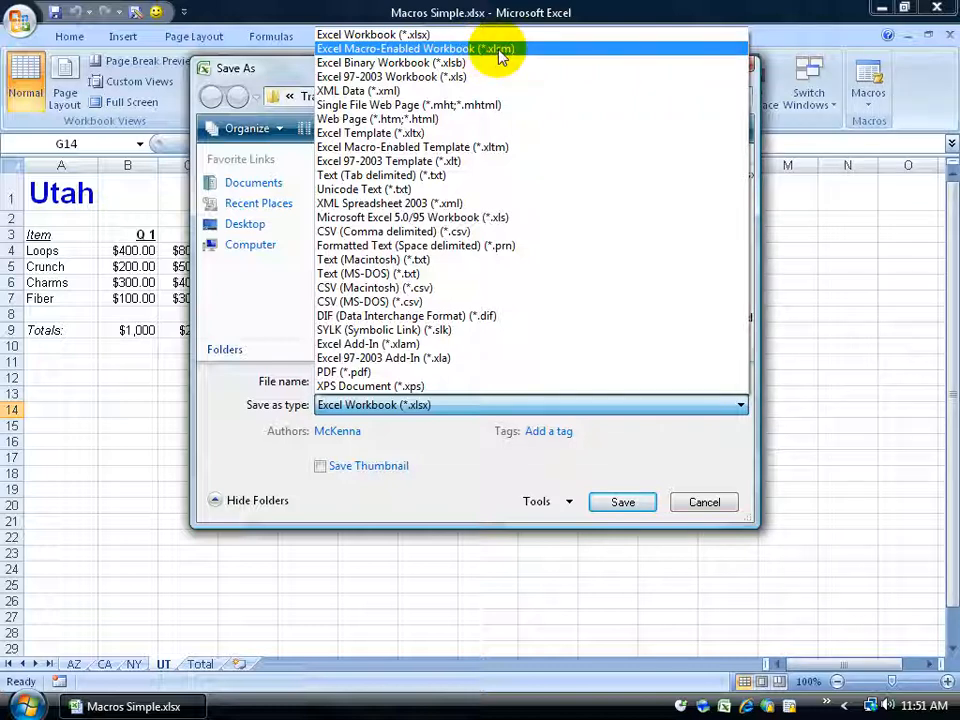
{"action": "left_click", "coordinate": [430, 49]}
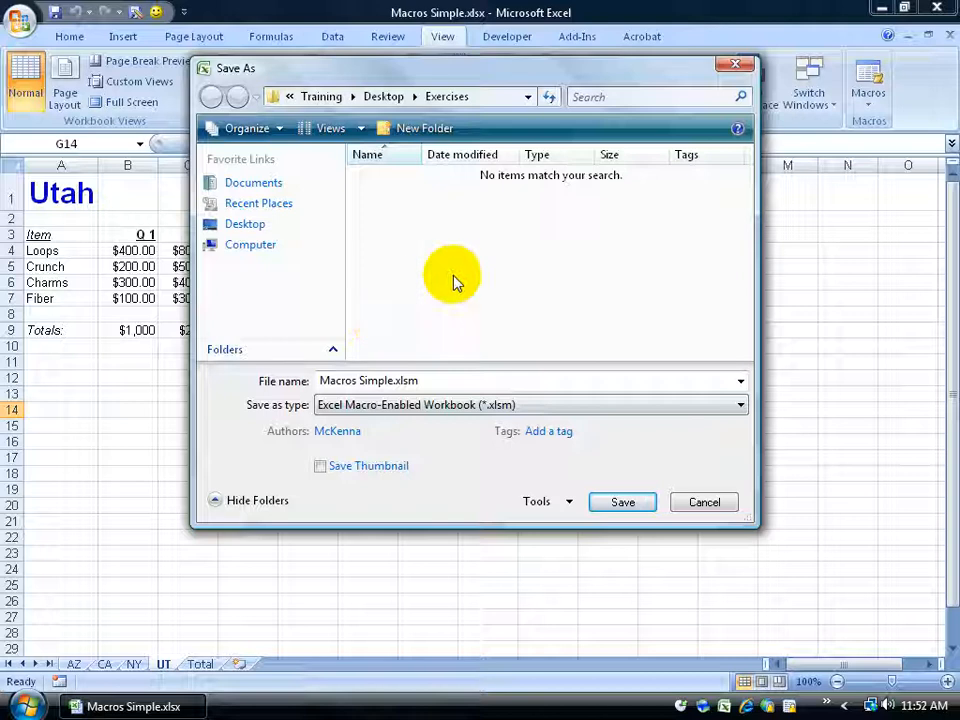
{"action": "left_click", "coordinate": [620, 504]}
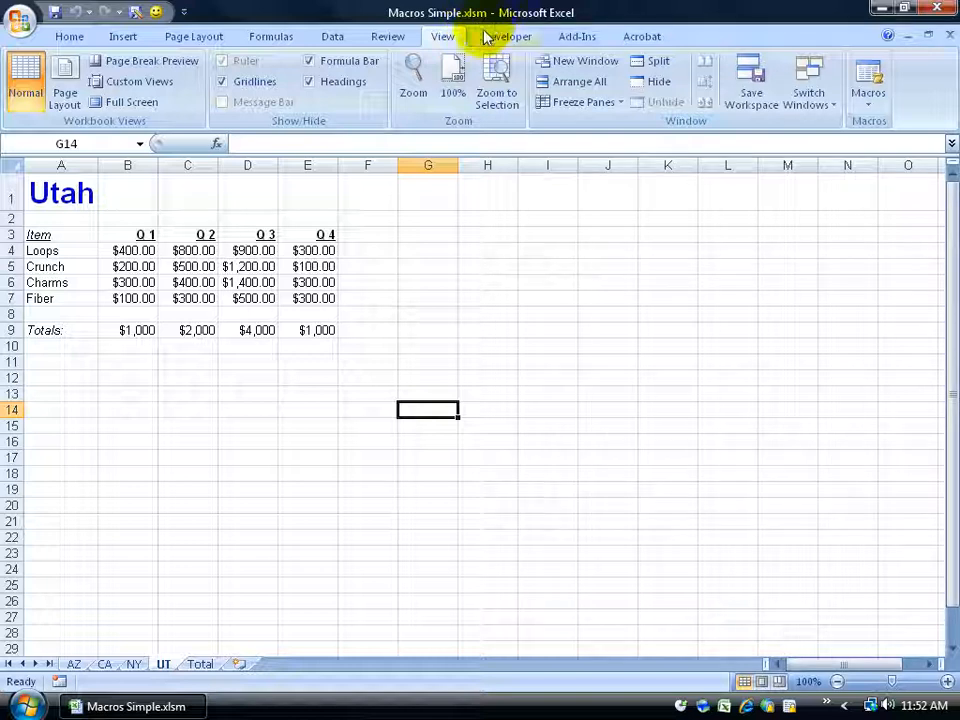
Review the list of available macros in the Macro dialog.
{"action": "left_click", "coordinate": [868, 72]}
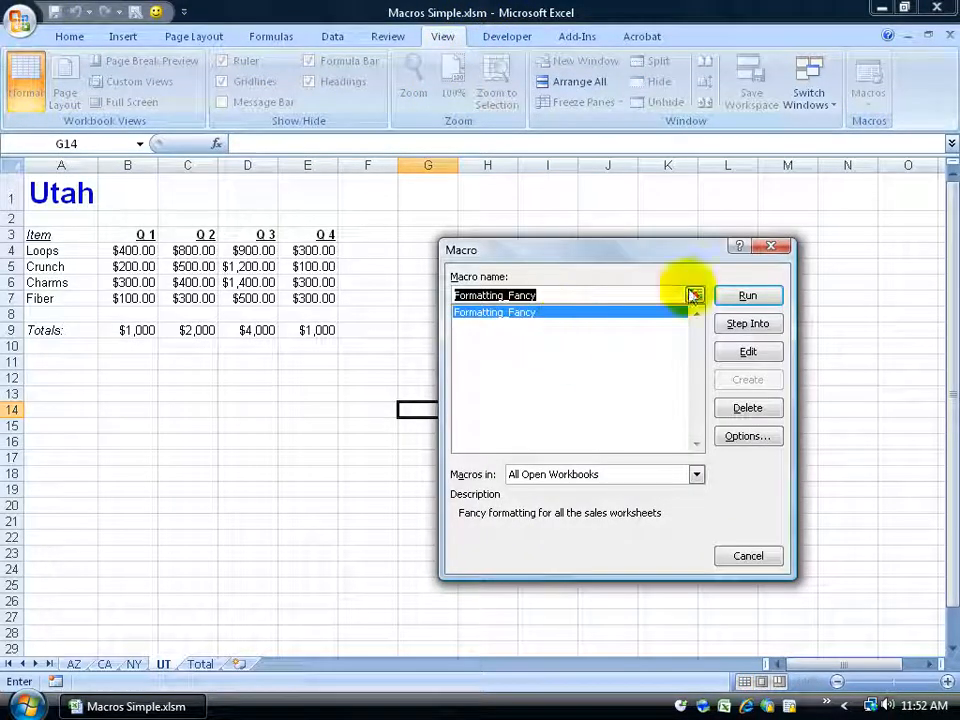
{"action": "left_click", "coordinate": [770, 246]}
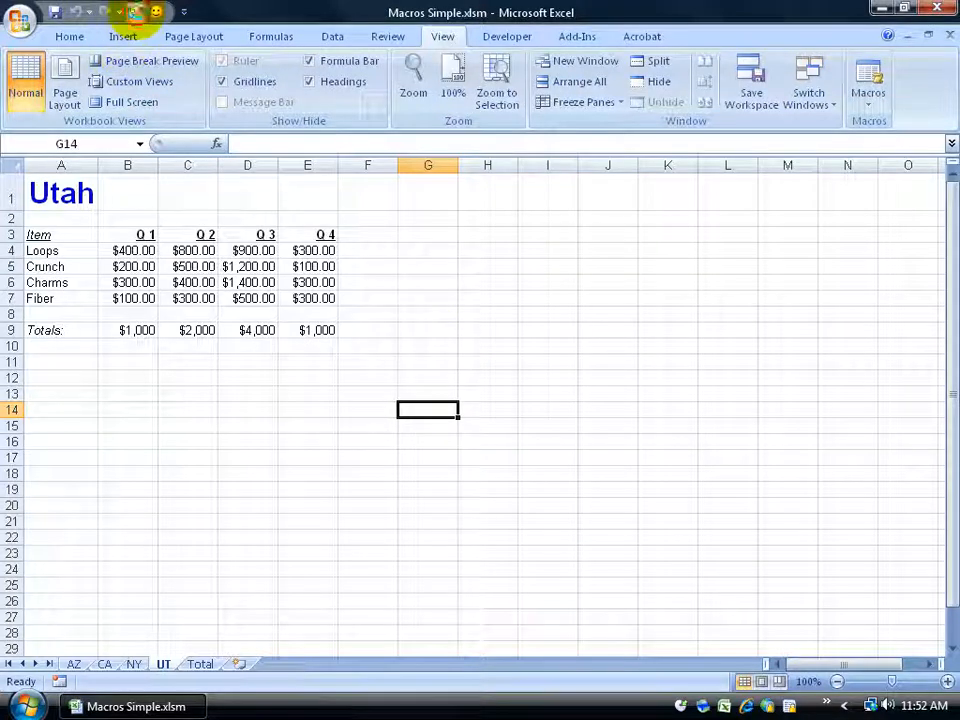
Save the workbook as an Excel Workbook (*.xlsx) named Macros Simple.xlsx, replacing the existing file.
{"action": "left_click", "coordinate": [135, 13]}
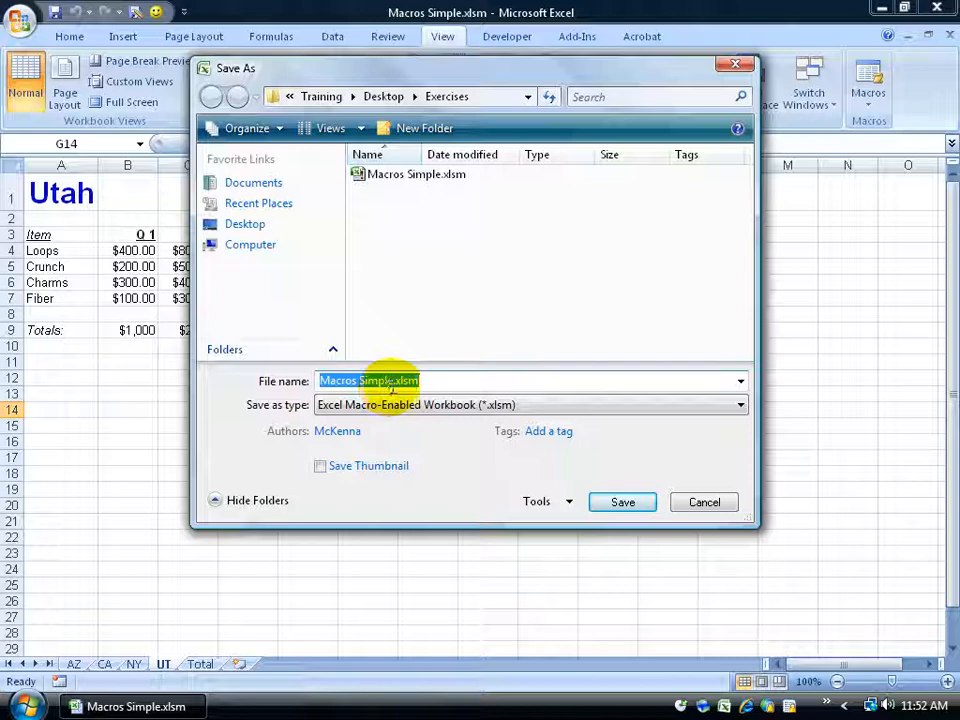
{"action": "left_click", "coordinate": [628, 405]}
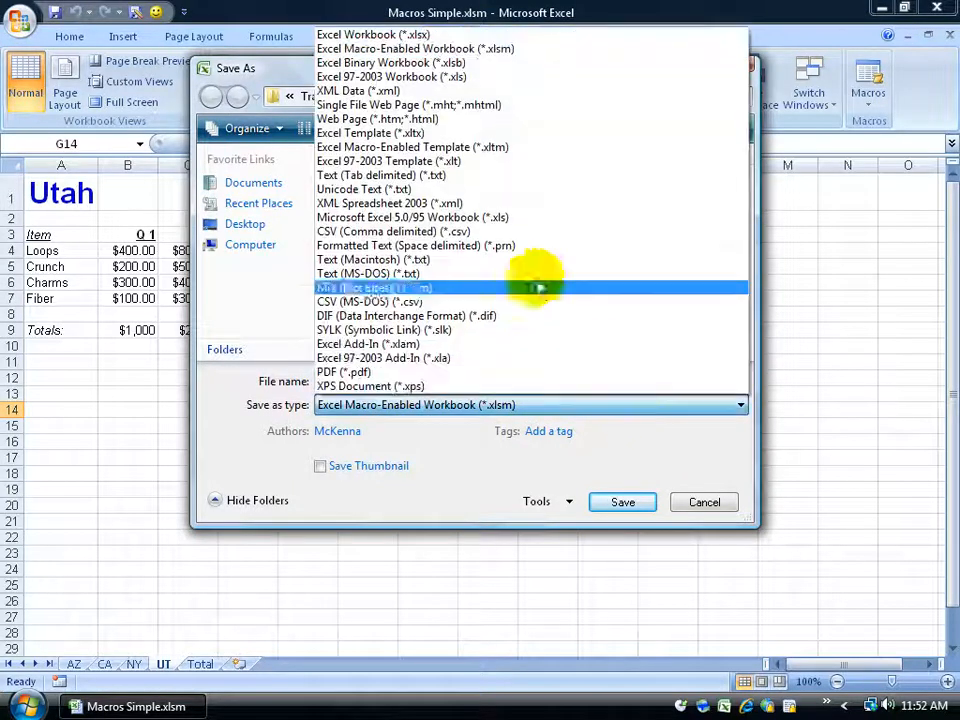
{"action": "left_click", "coordinate": [355, 34]}
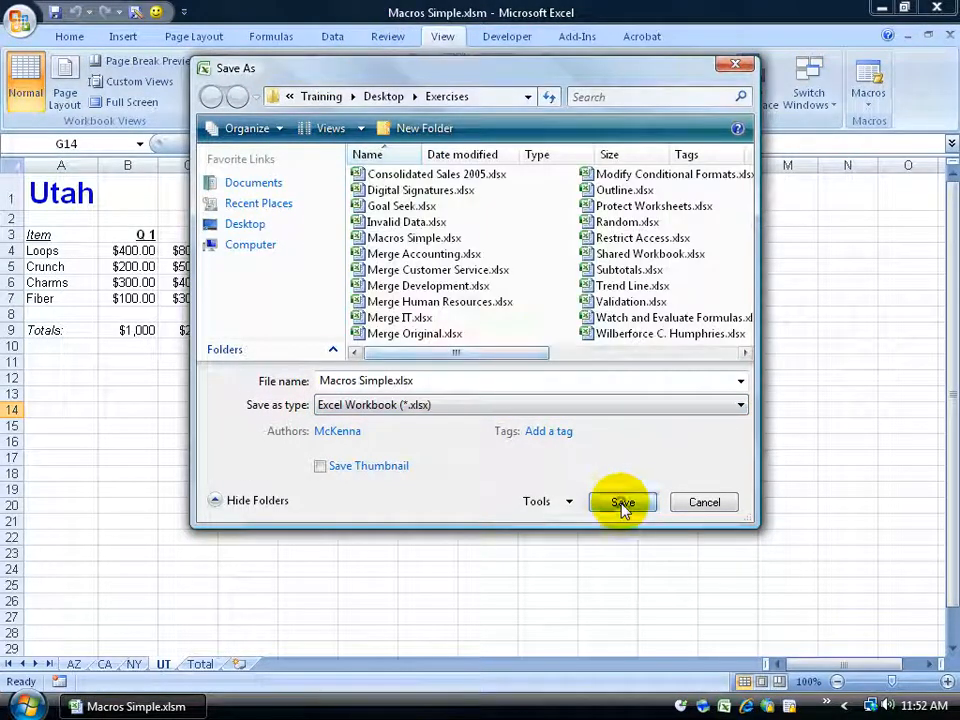
{"action": "left_click", "coordinate": [622, 505]}
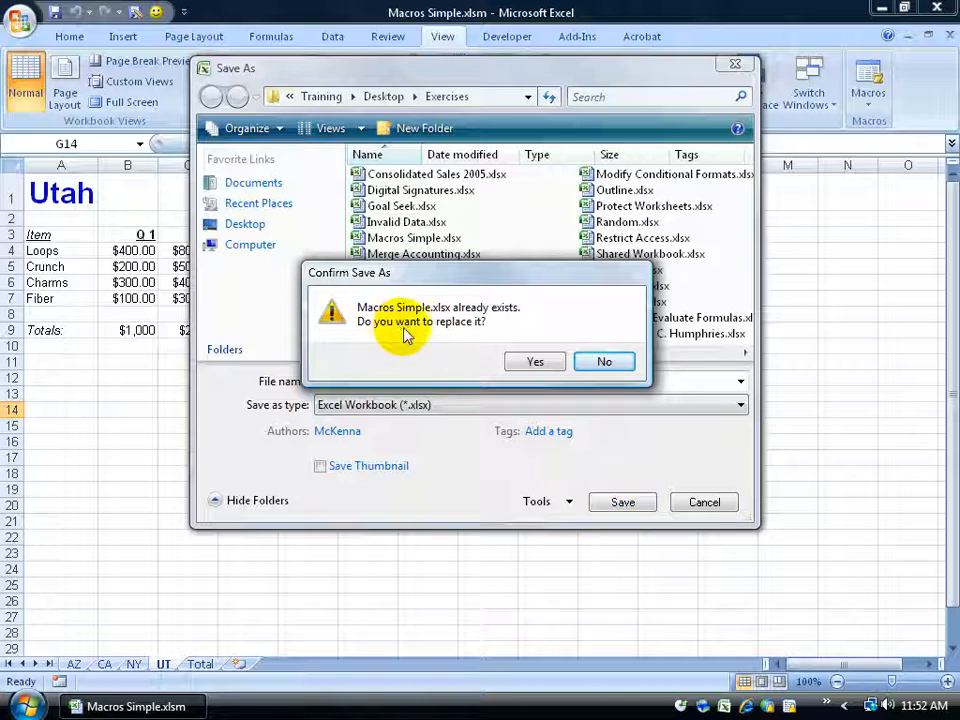
{"action": "left_click", "coordinate": [540, 362]}
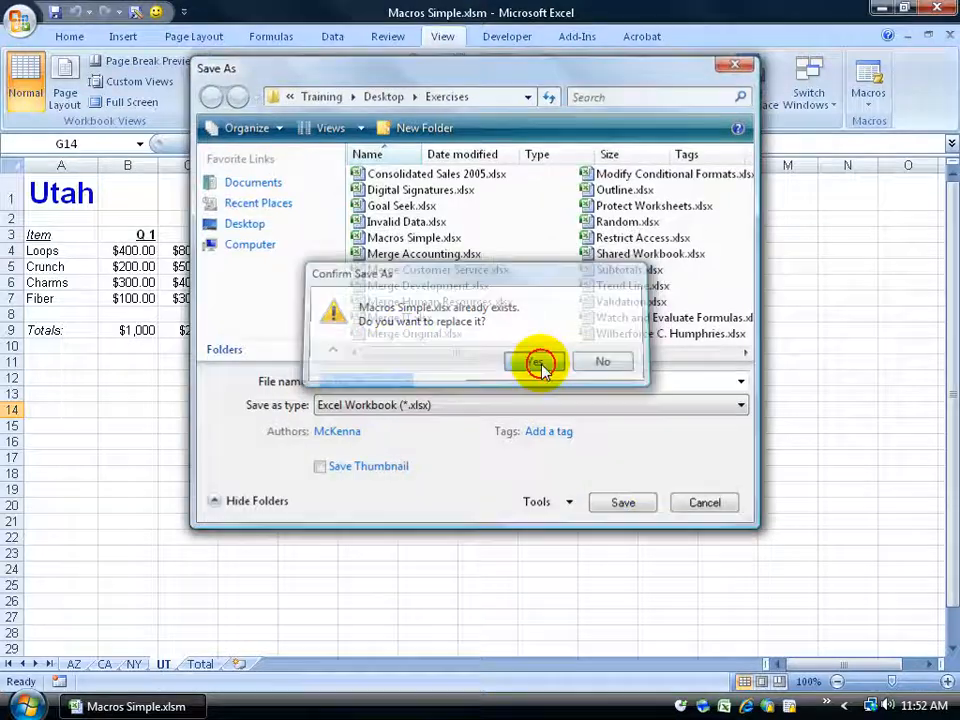
Close the workbook and reopen Macros Simple.xlsx from the recent documents list.
{"action": "left_click", "coordinate": [949, 35]}
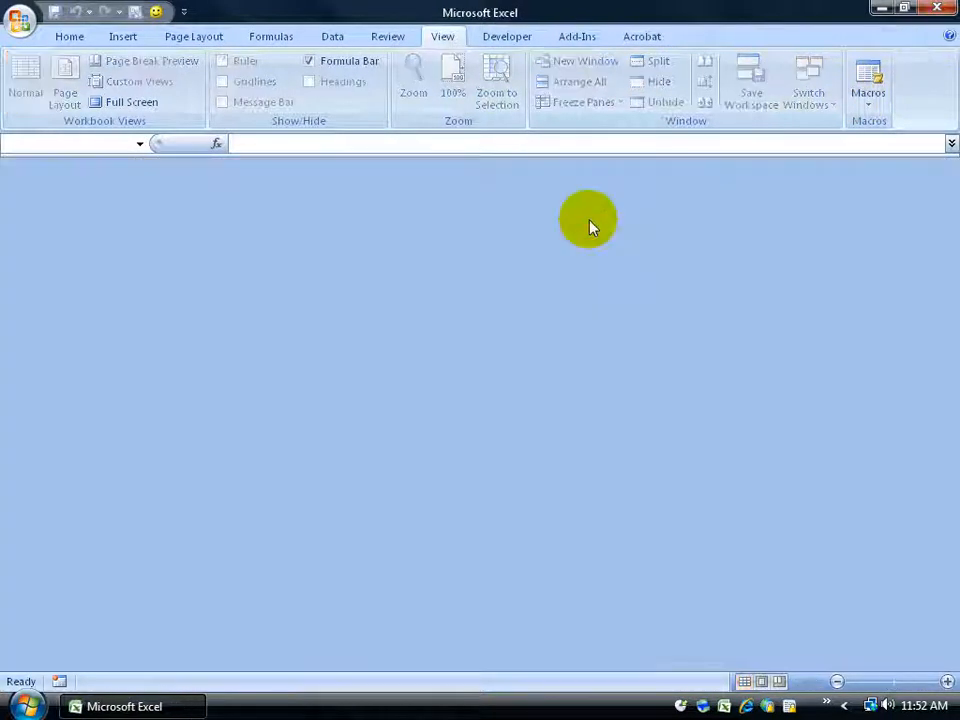
{"action": "left_click", "coordinate": [20, 22]}
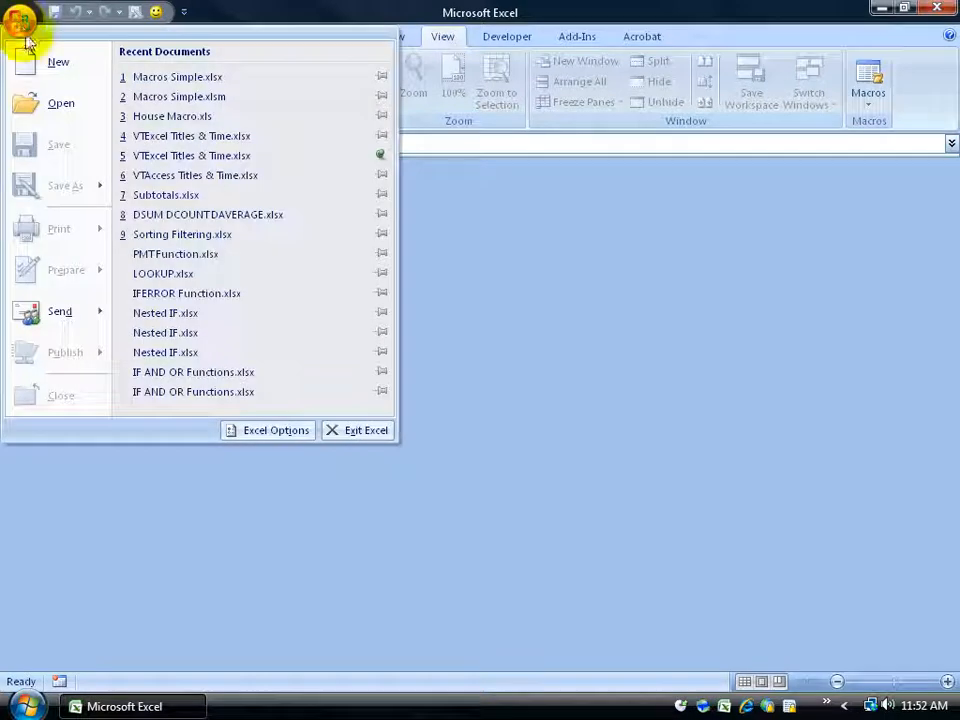
{"action": "left_click", "coordinate": [195, 78]}
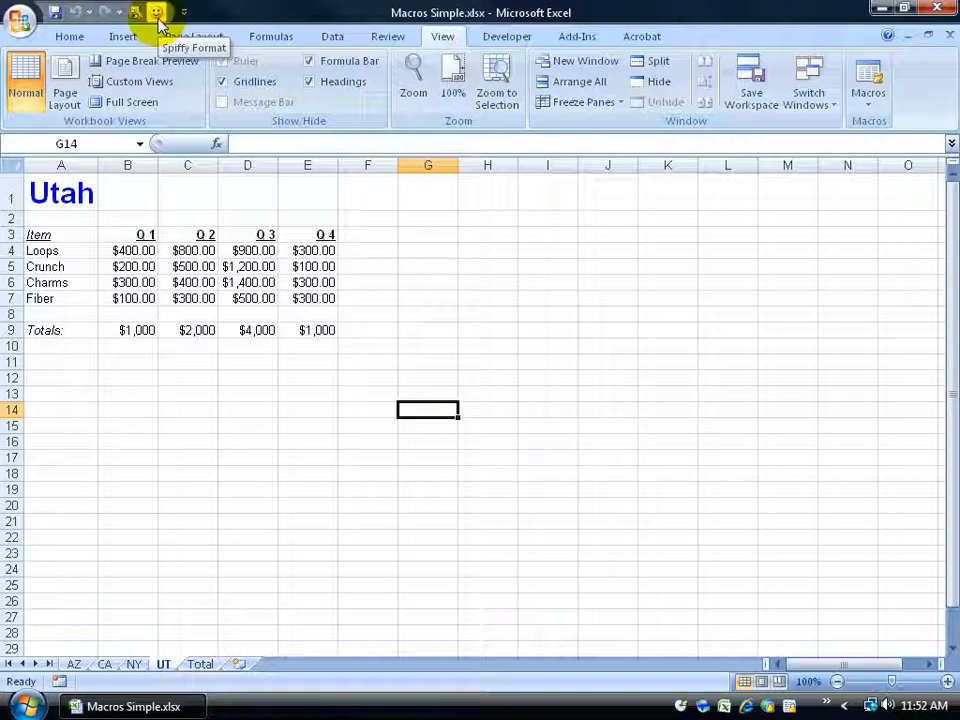
Open the Macro dialog to check which macros the .xlsx workbook contains, then close it.
{"action": "left_click", "coordinate": [866, 78]}
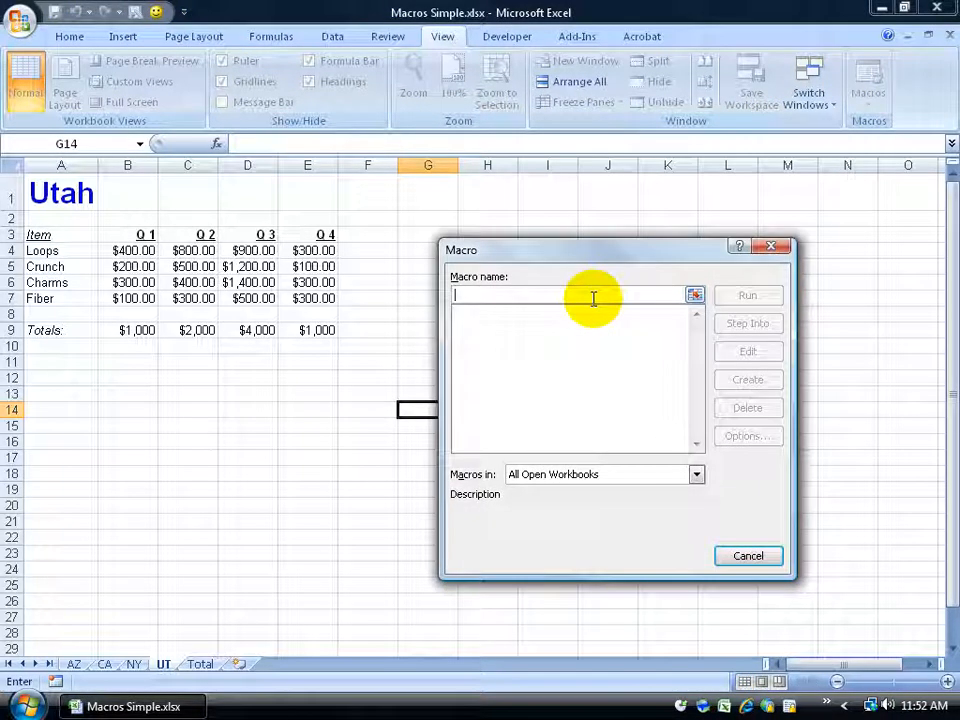
{"action": "left_click", "coordinate": [770, 246]}
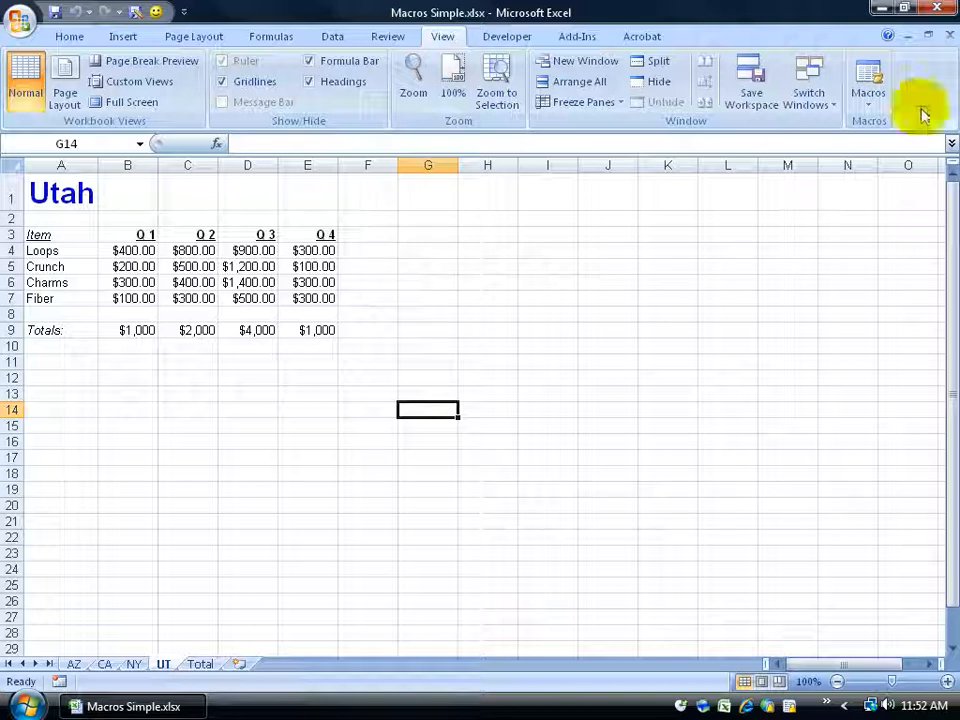
Close the workbook and reopen Macros Simple.xlsm from the recent documents list.
{"action": "left_click", "coordinate": [950, 36]}
{"action": "left_click", "coordinate": [22, 20]}
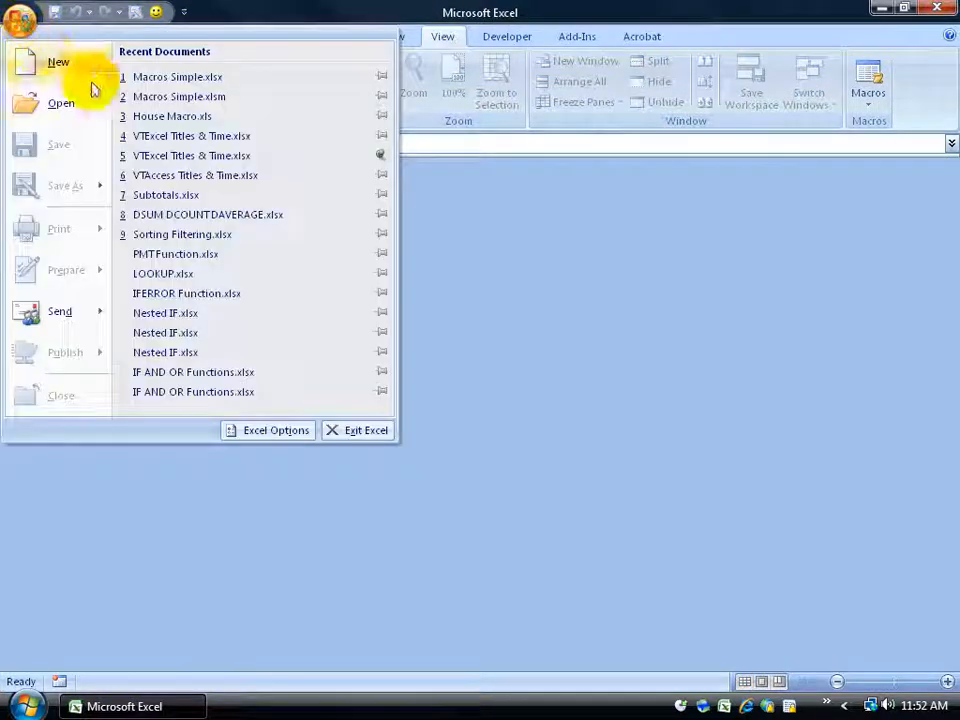
{"action": "left_click", "coordinate": [221, 101]}
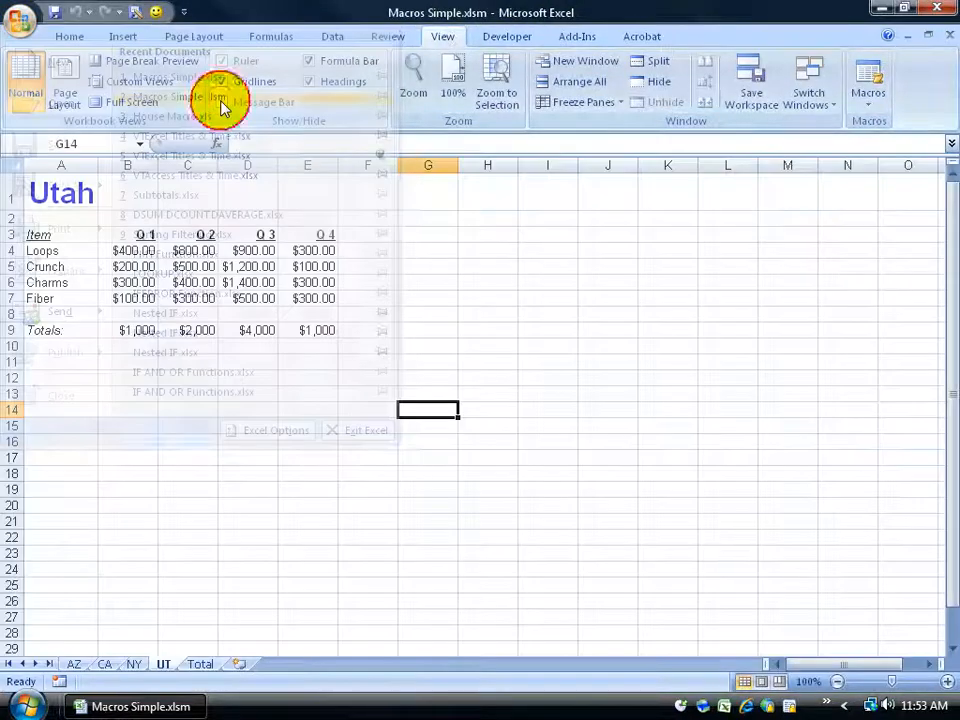
Open the Macro dialog to check which macros the .xlsm workbook contains.
{"action": "left_click", "coordinate": [868, 72]}
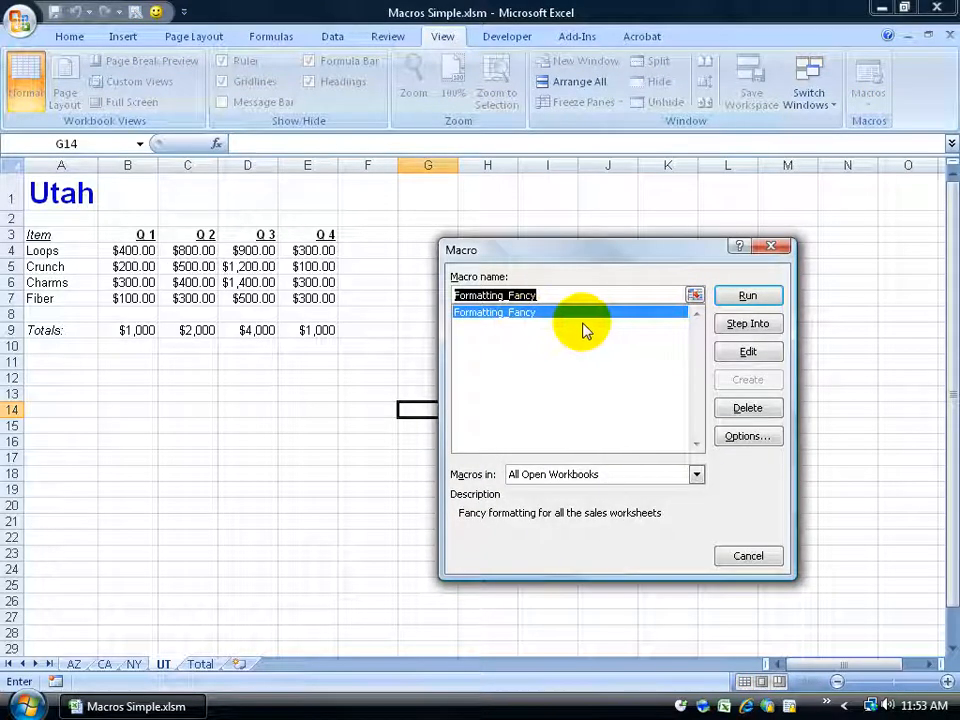